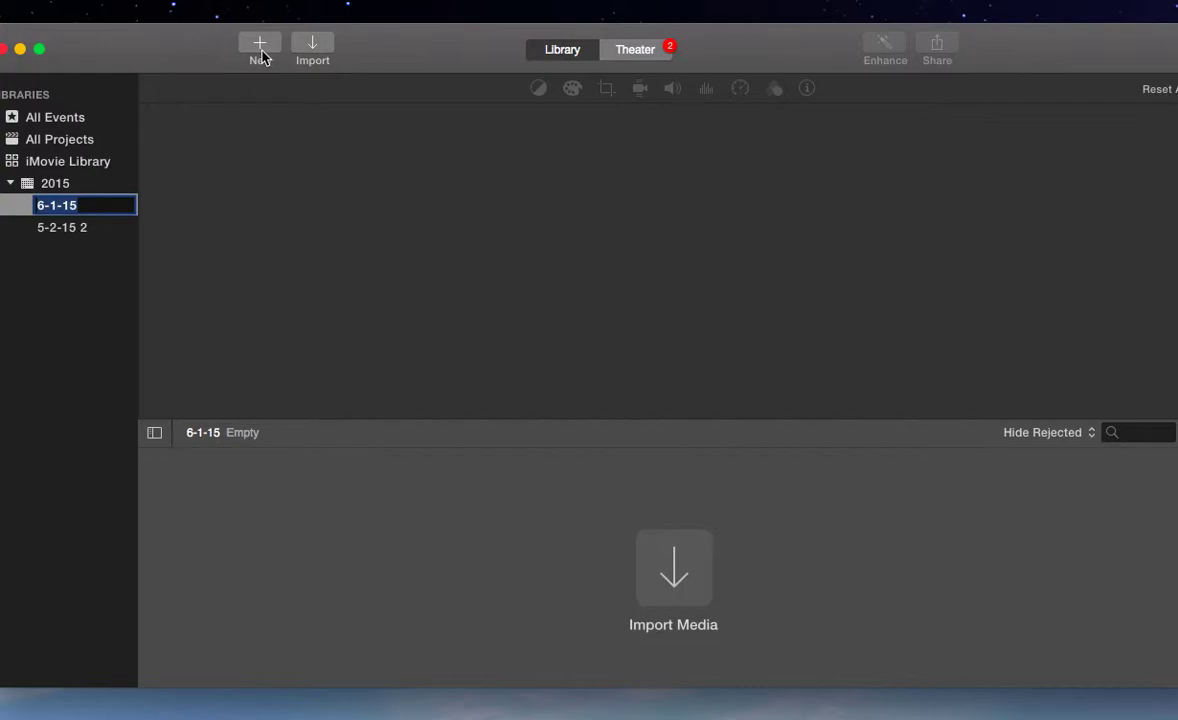
Create a new movie with No Theme, named "wc imovie", in the 6-1-15 event.
click(261, 51)
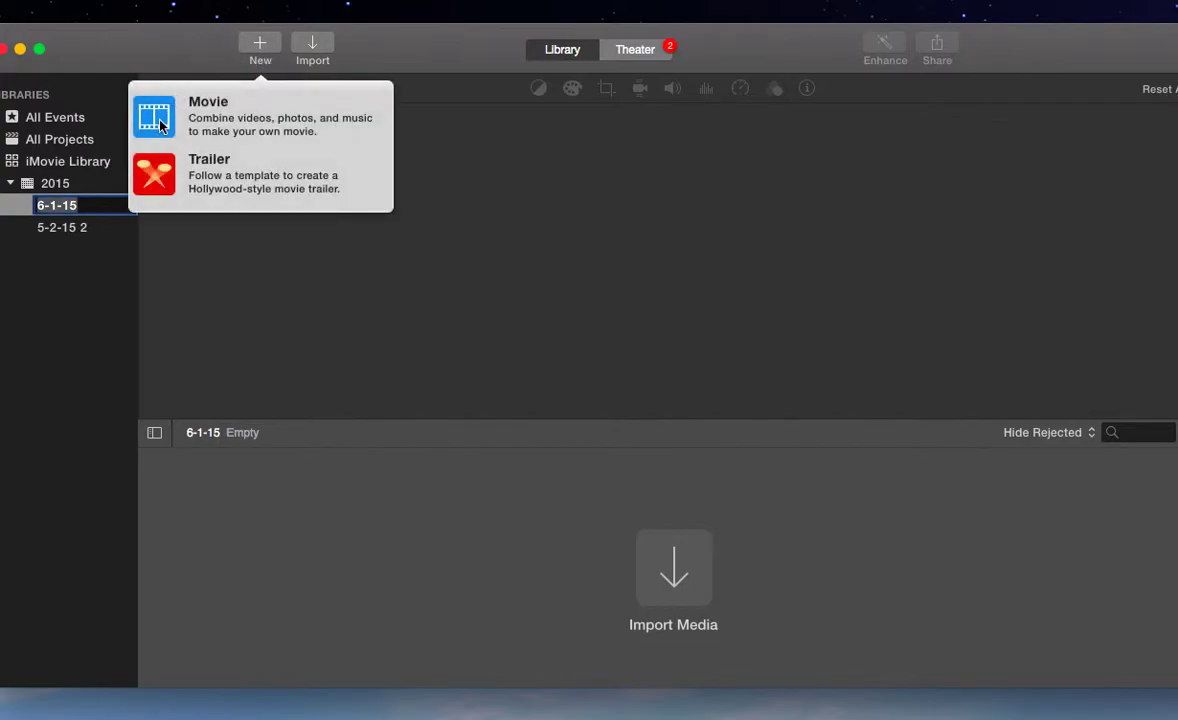
click(160, 125)
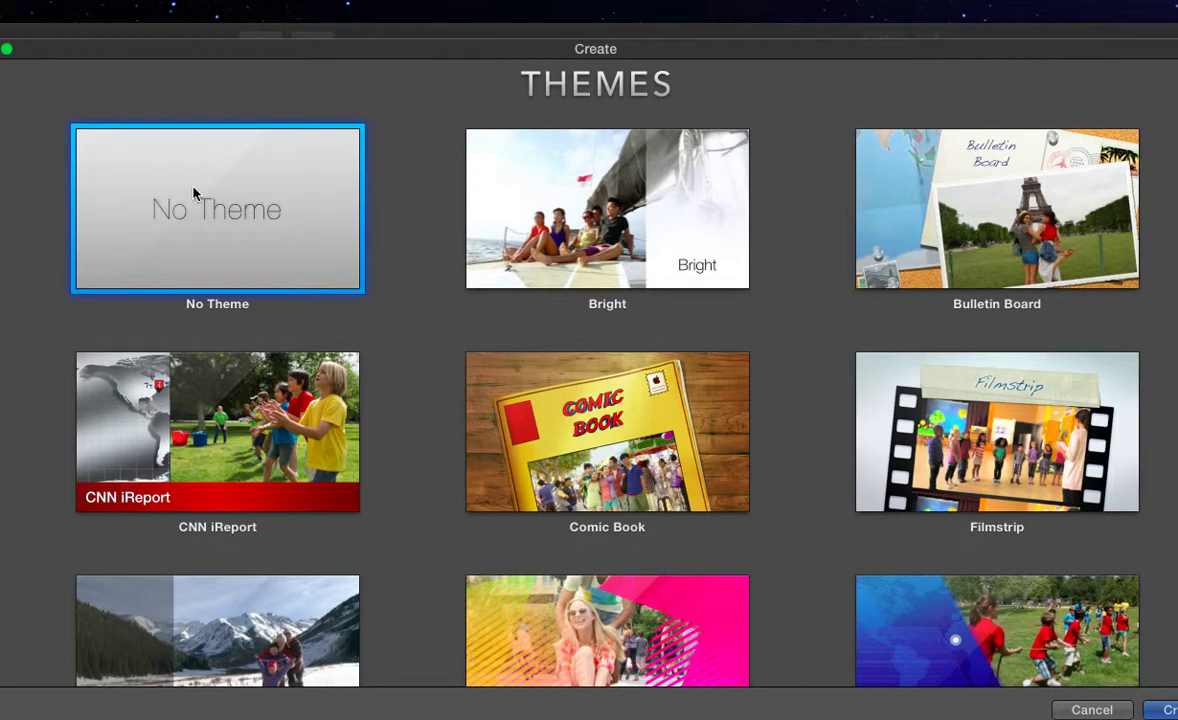
double_click(193, 193)
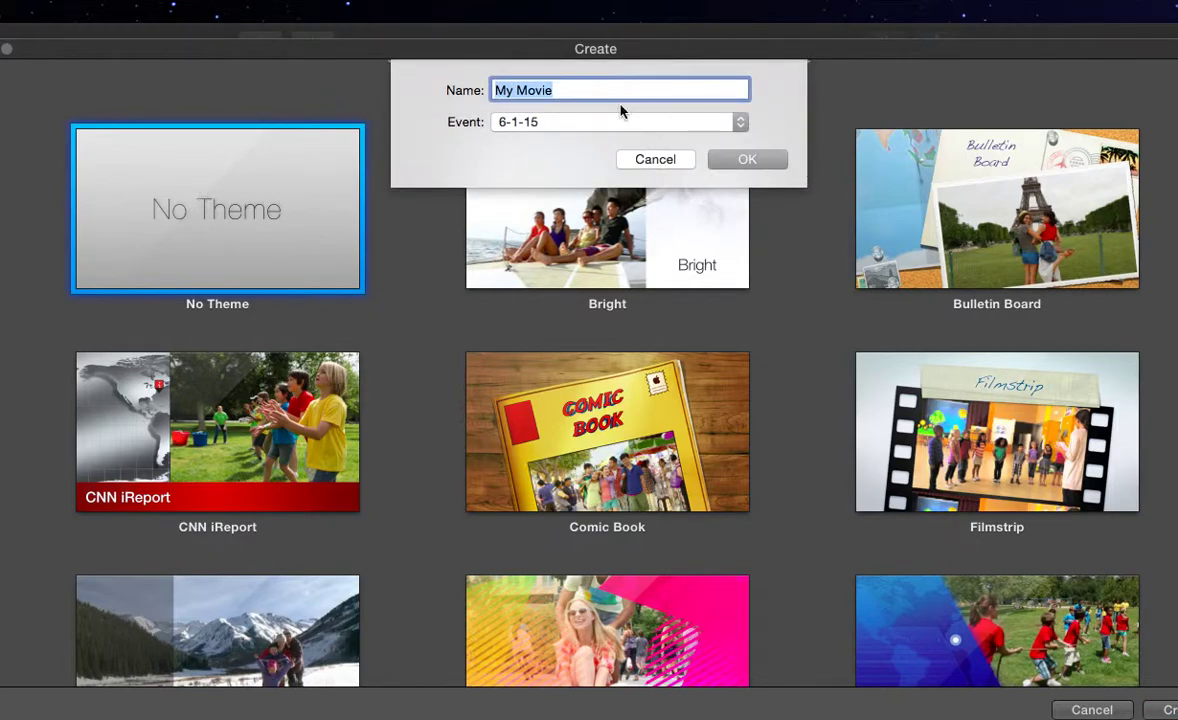
text(wc imov)
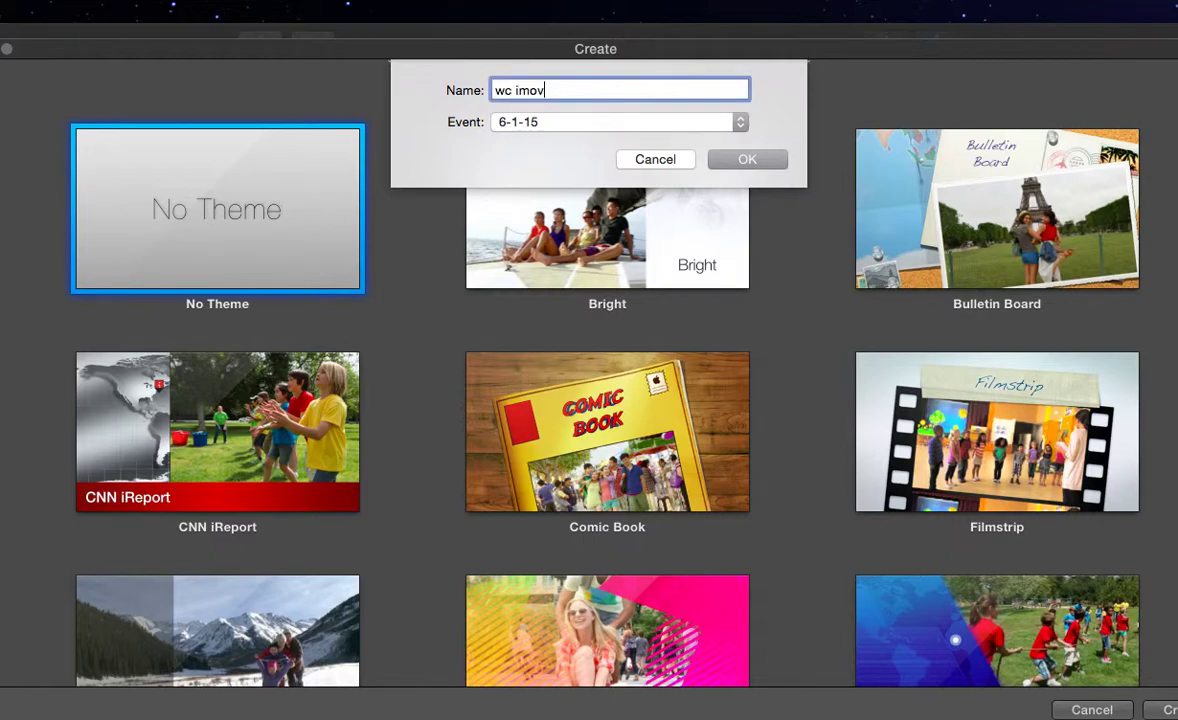
text(ie)
click(742, 160)
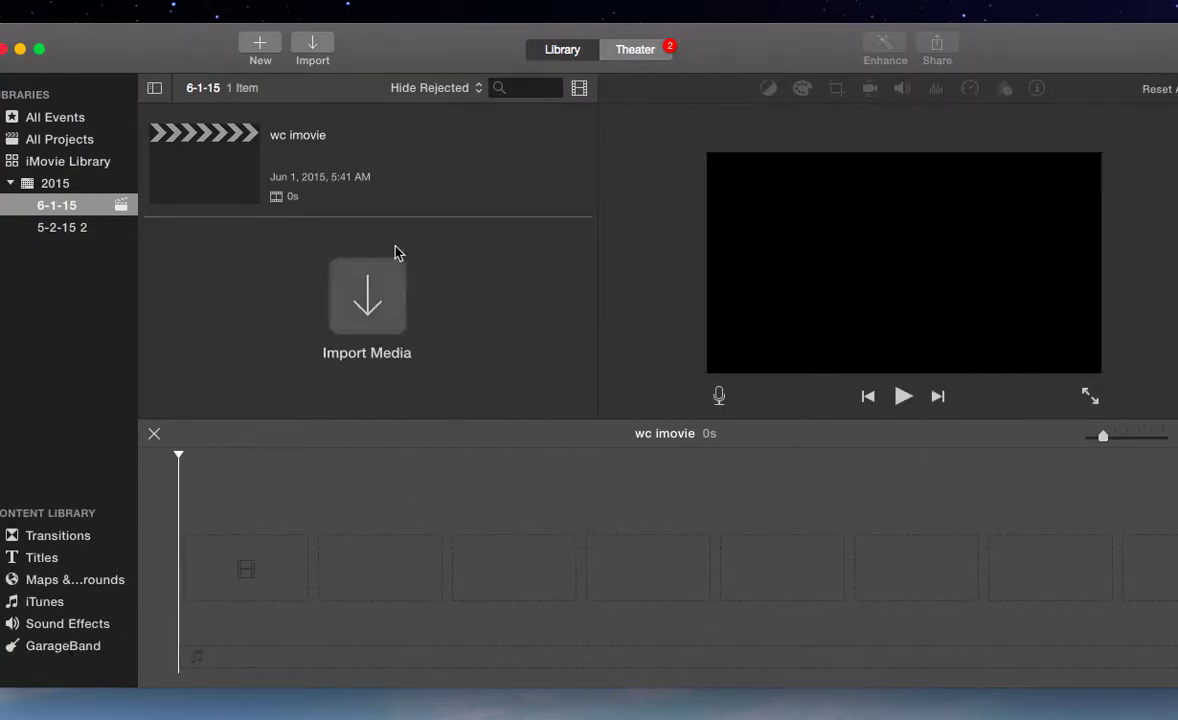
Start a media import and browse from the home folder to the "imovie trial" folder in Documents.
click(368, 293)
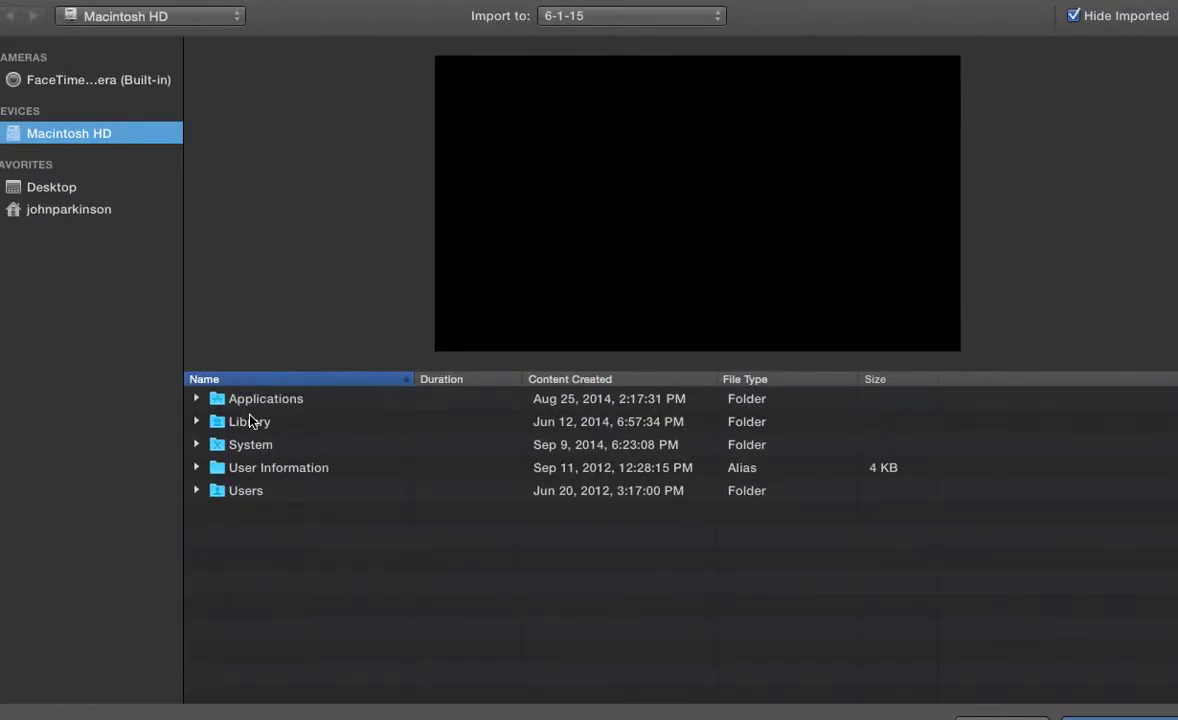
click(48, 210)
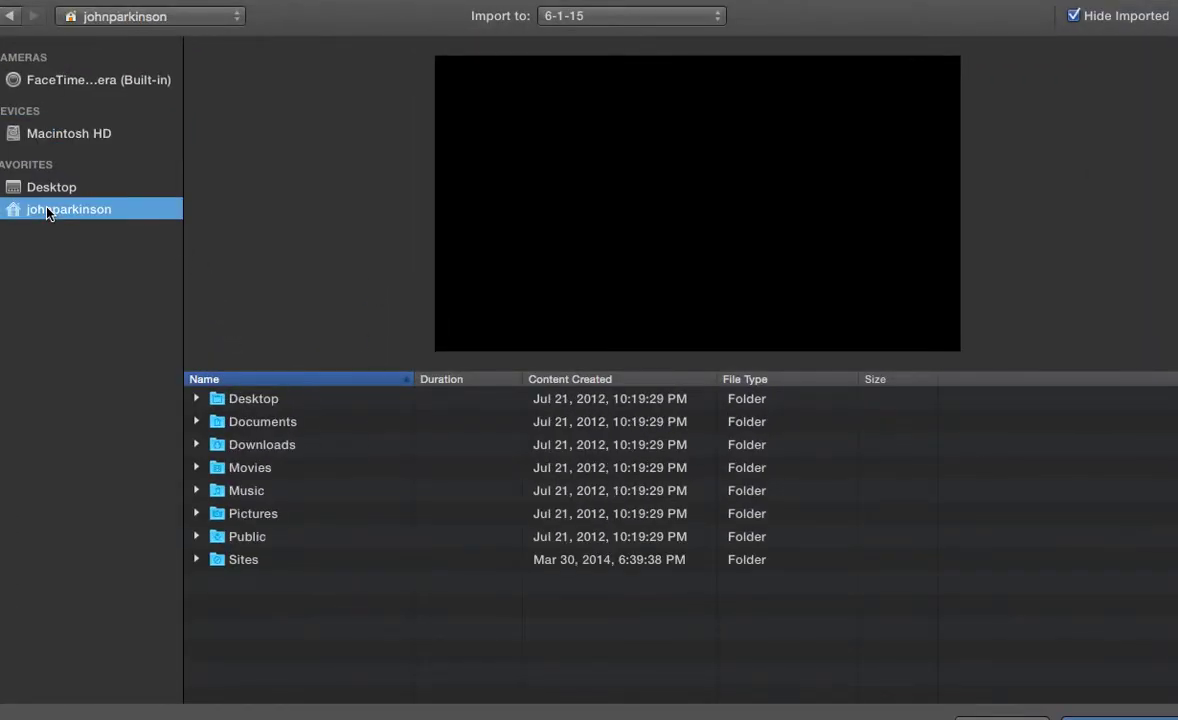
click(220, 426)
double_click(220, 426)
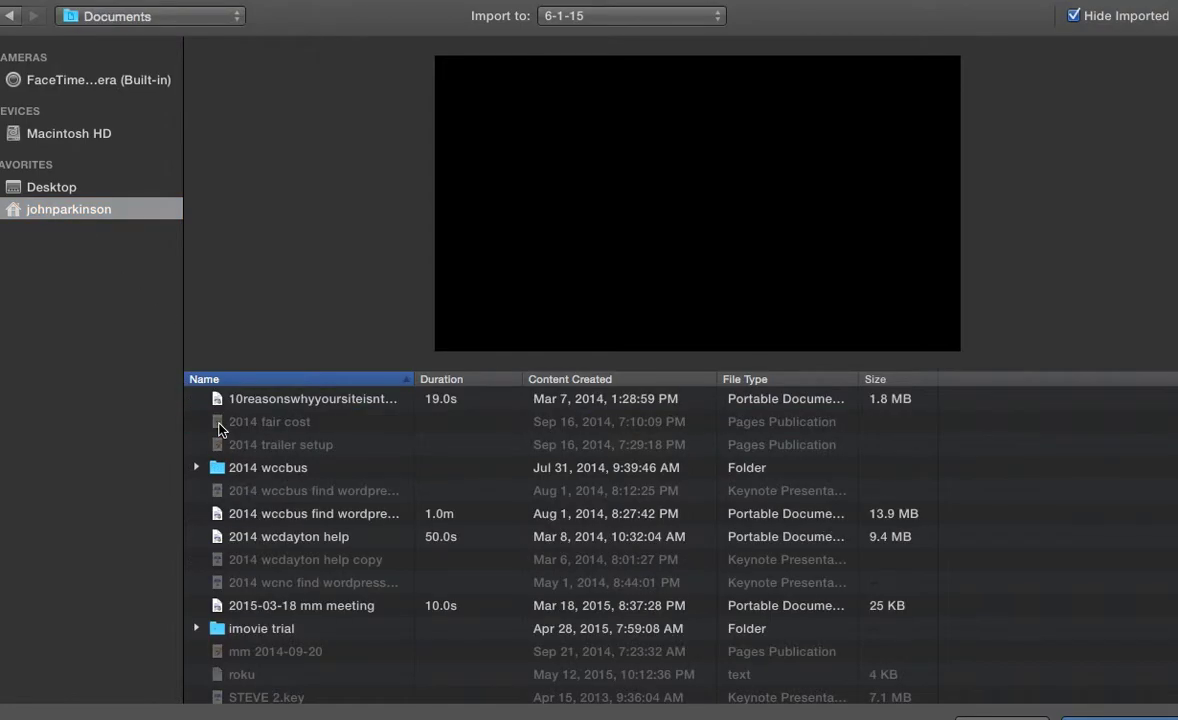
scroll(237, 523, down, 3)
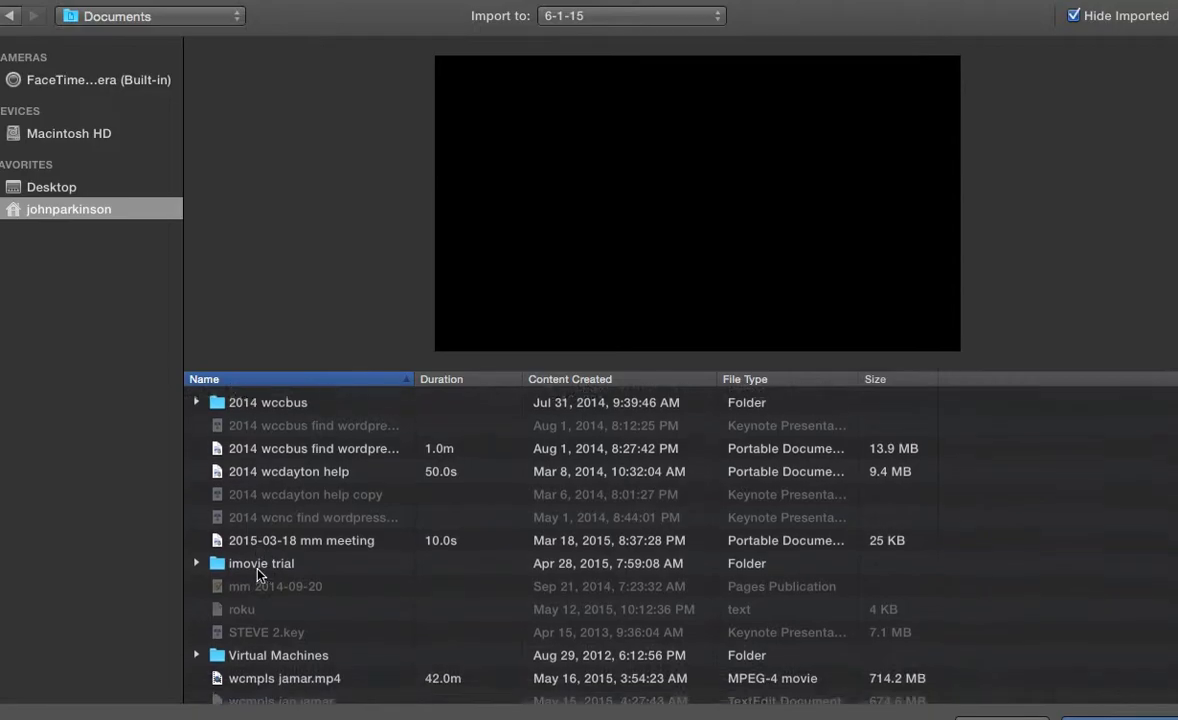
double_click(215, 551)
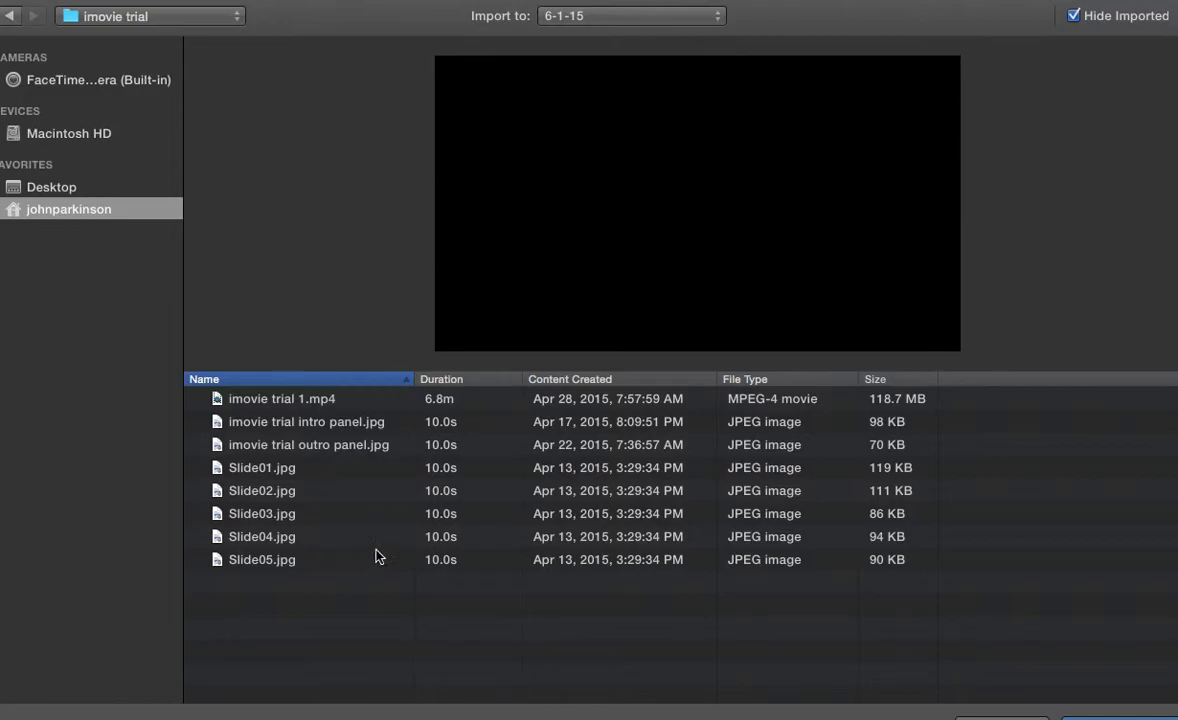
Import "imovie trial 1.mp4", "imovie trial intro panel.jpg" and "imovie trial outro panel.jpg" into the 6-1-15 event.
click(253, 404)
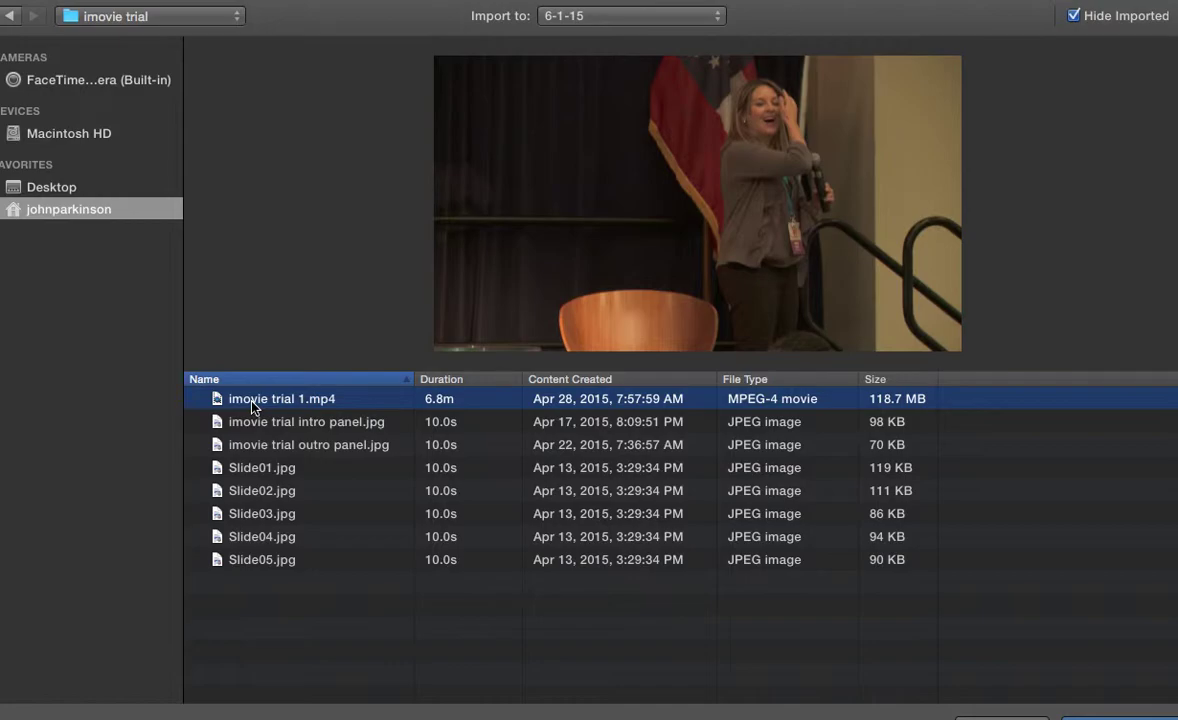
key(Down)
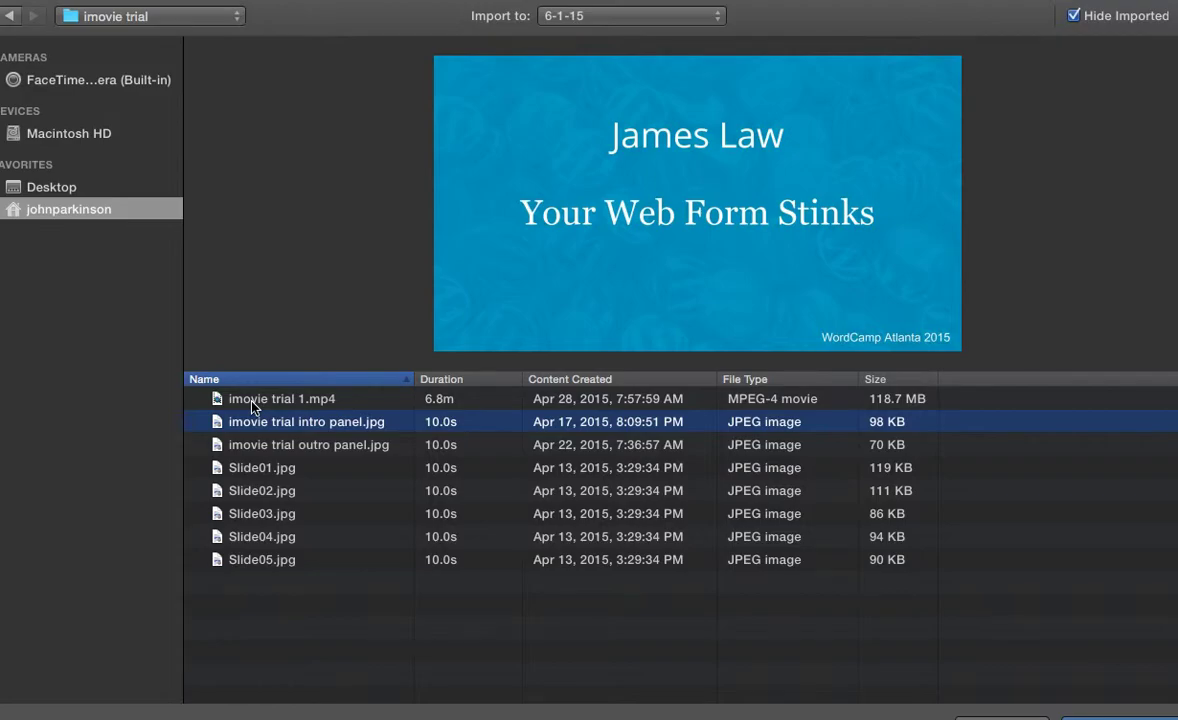
key(Down)
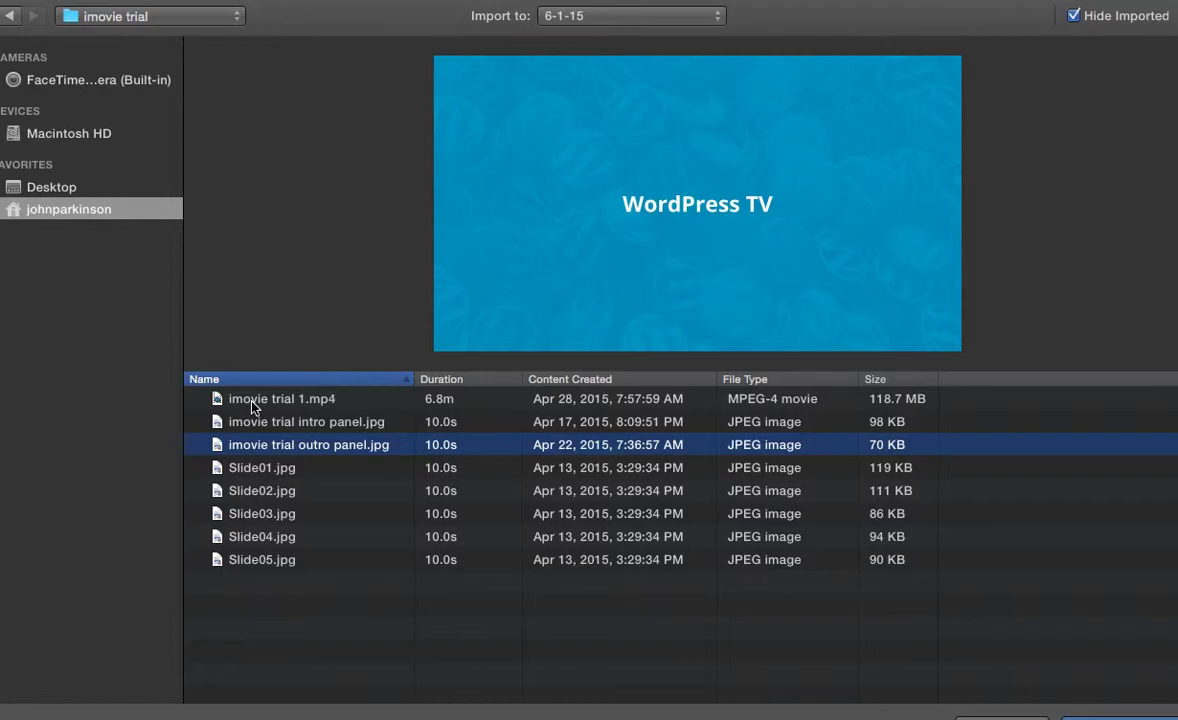
key(shift+Up)
key(shift+Up)
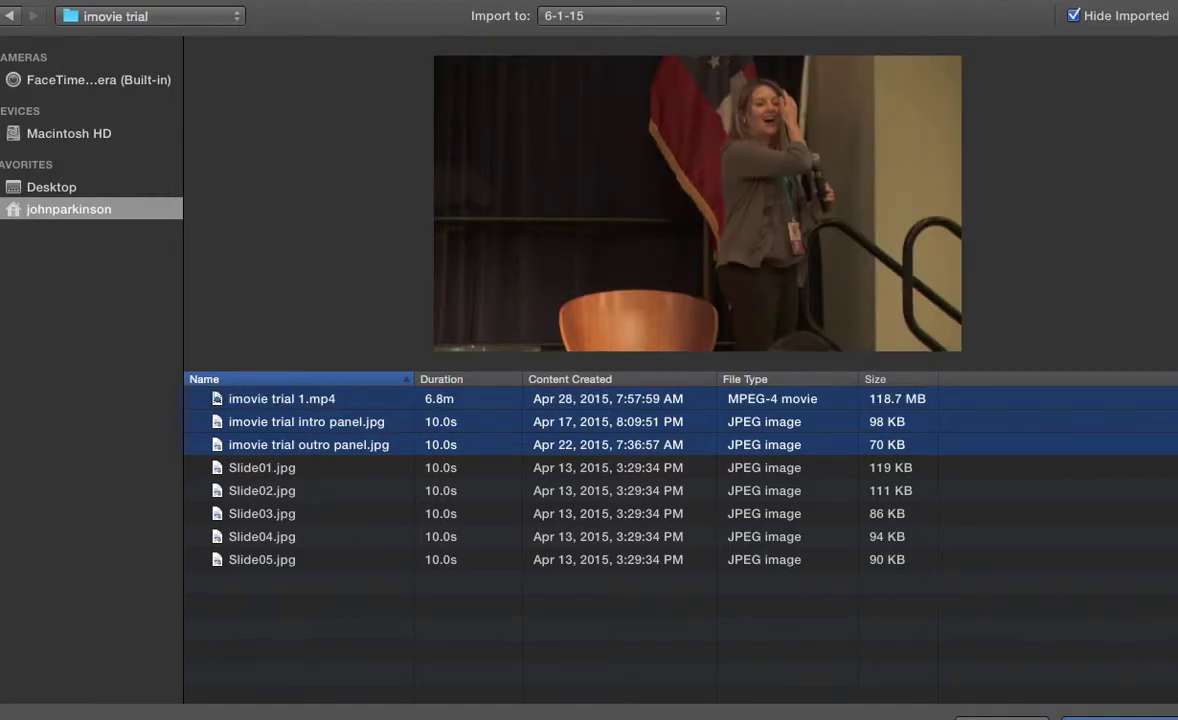
click(1115, 716)
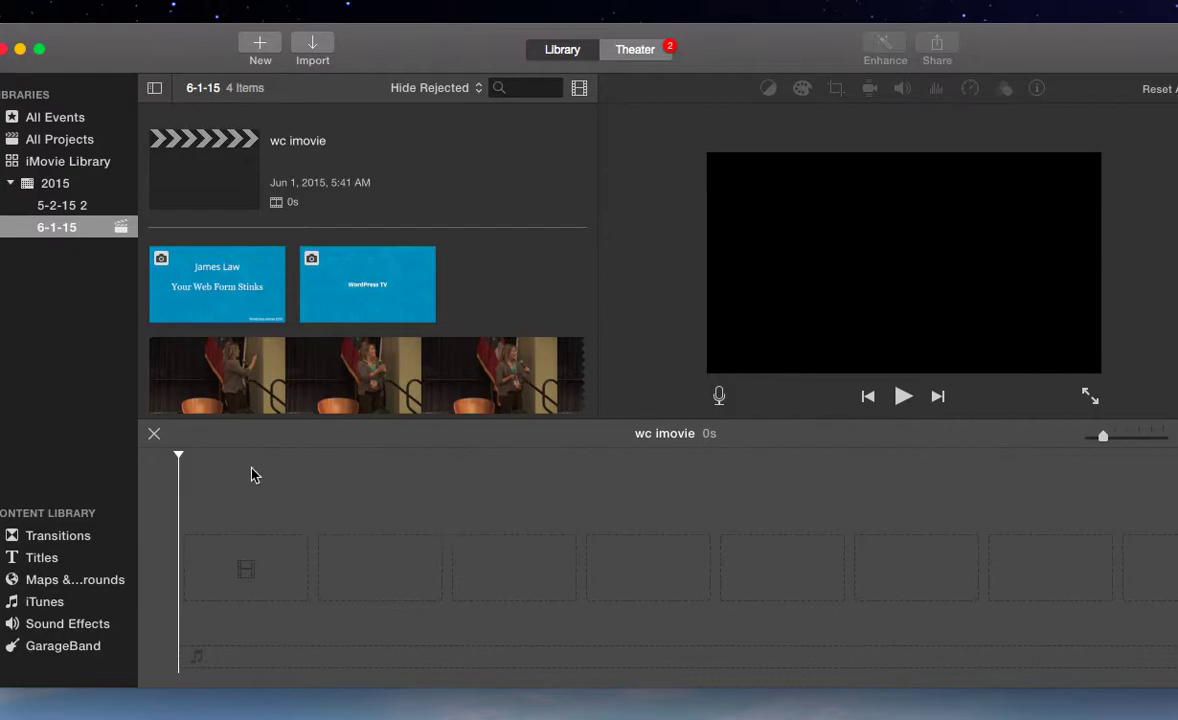
Place the "Your Web Form Stinks" intro panel at the start of the empty timeline.
click(207, 280)
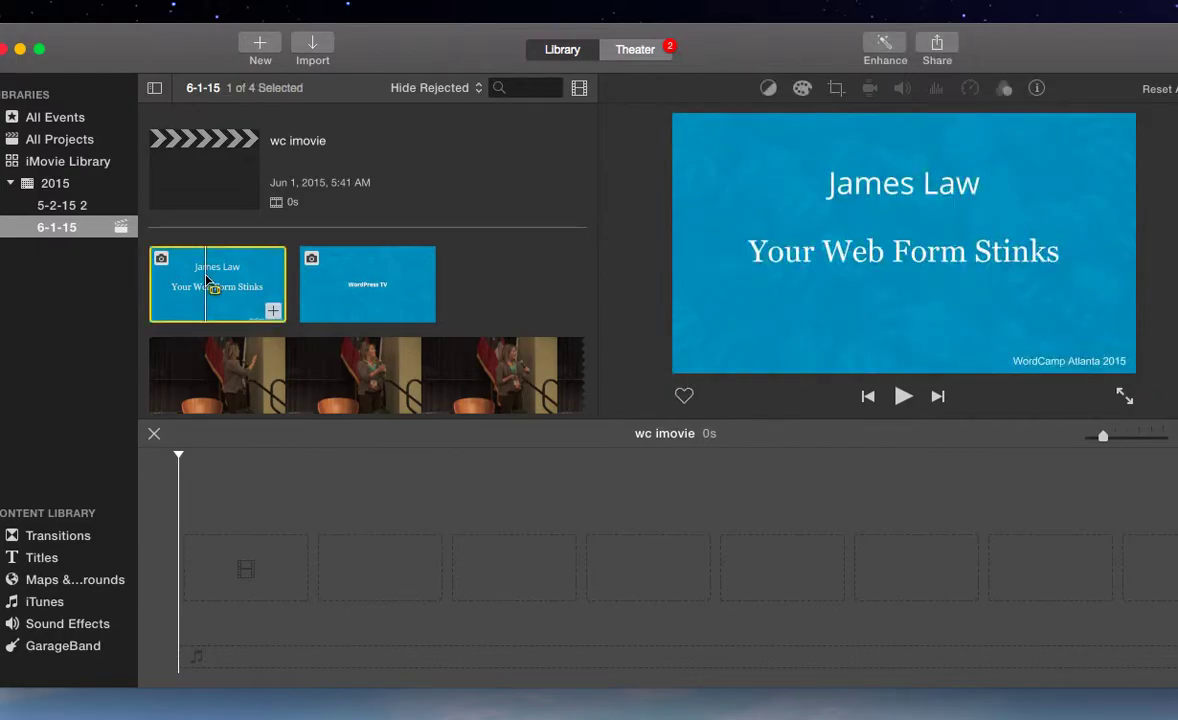
drag(207, 280, 281, 545)
drag(267, 580, 201, 575)
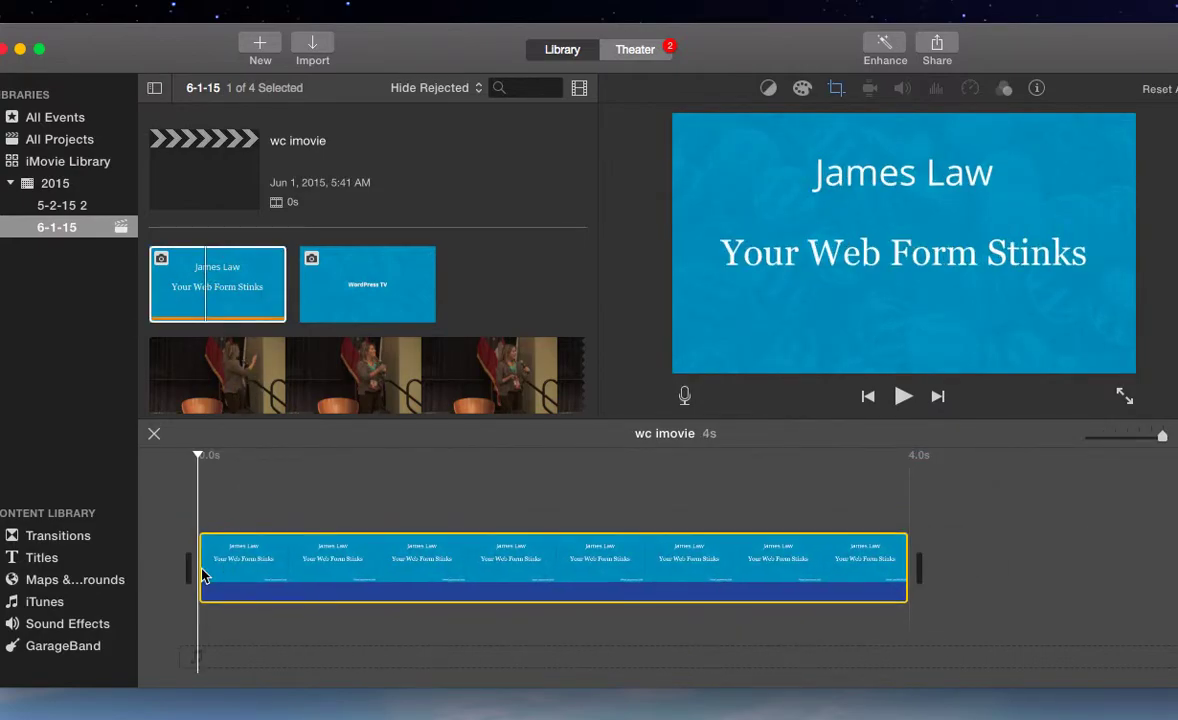
Select the entire talk video clip and add it to the timeline directly after the intro panel.
click(1128, 438)
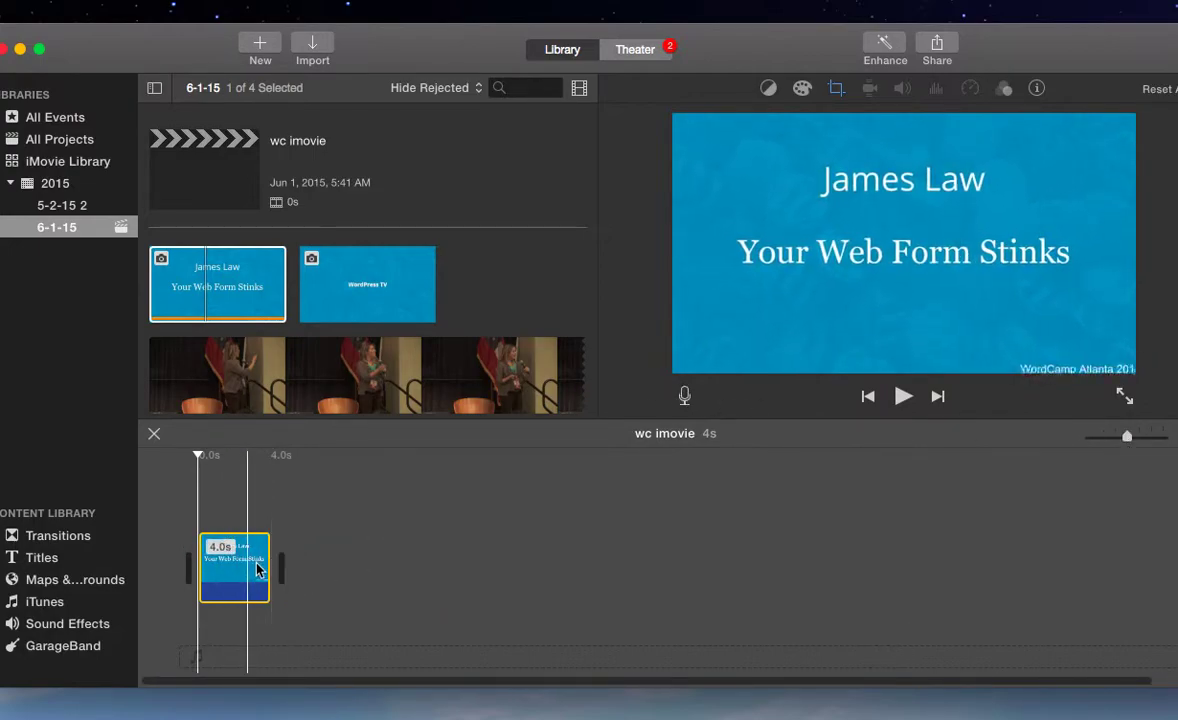
right_click(219, 388)
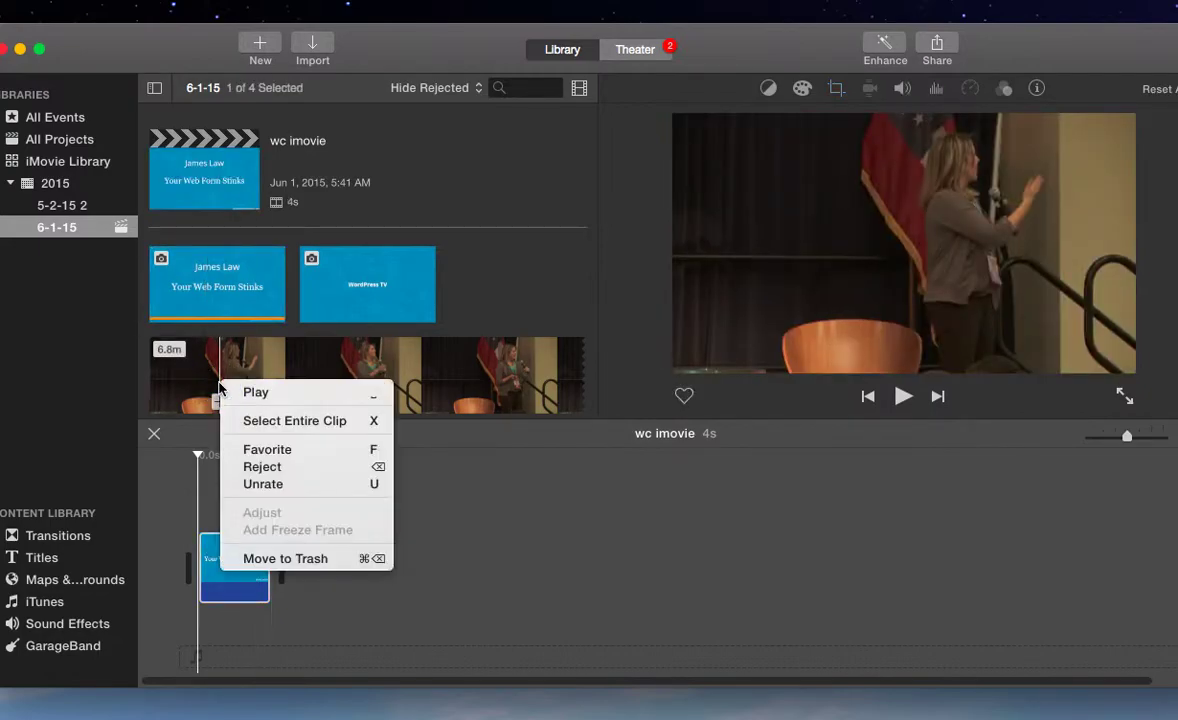
click(251, 421)
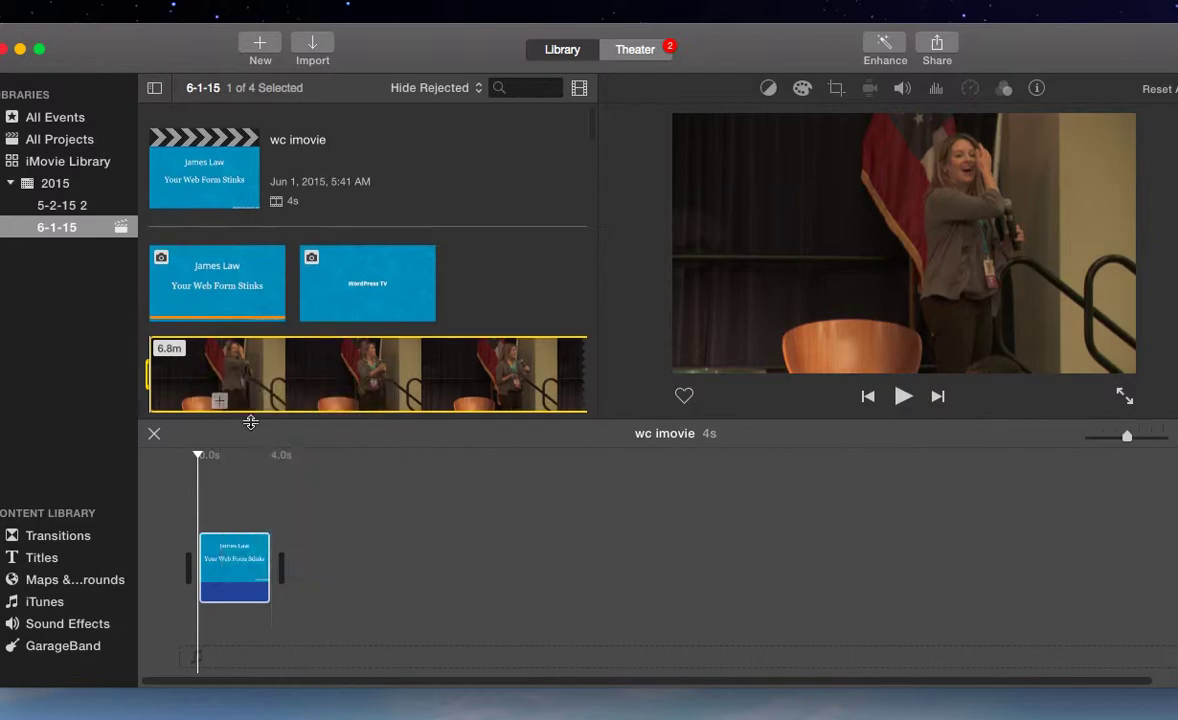
drag(230, 372, 302, 565)
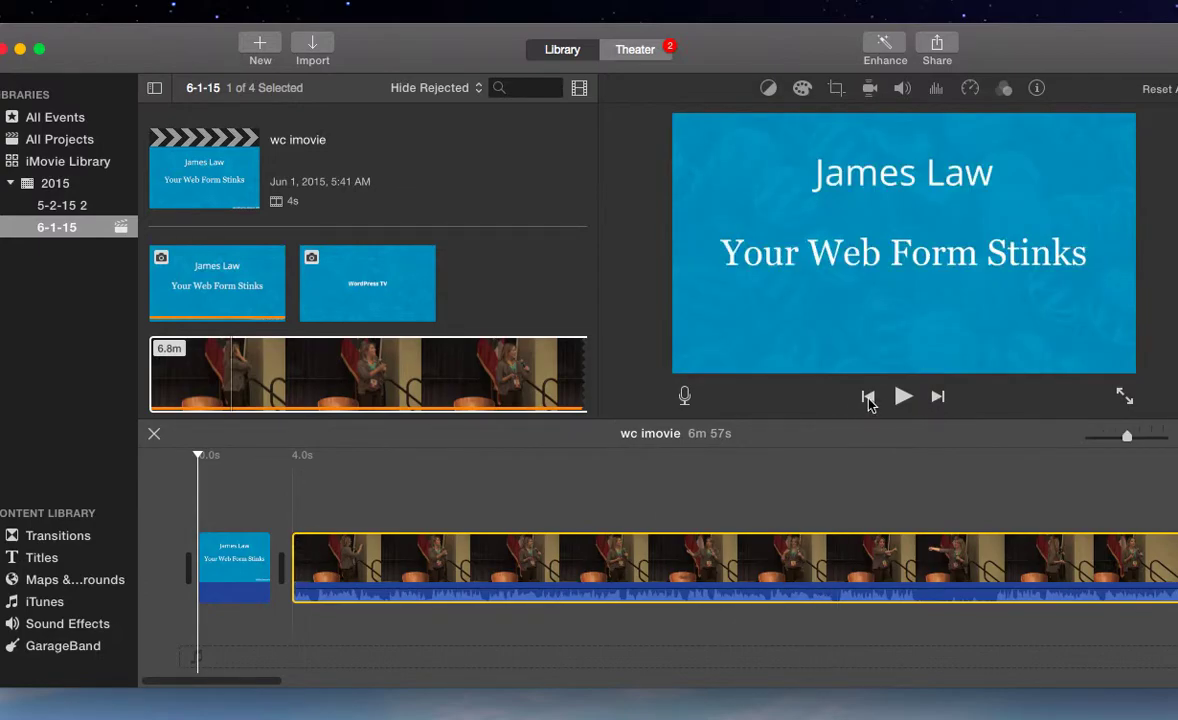
Add the "WordPress TV" outro panel to the end of the timeline after the talk video.
click(937, 397)
click(937, 397)
click(937, 397)
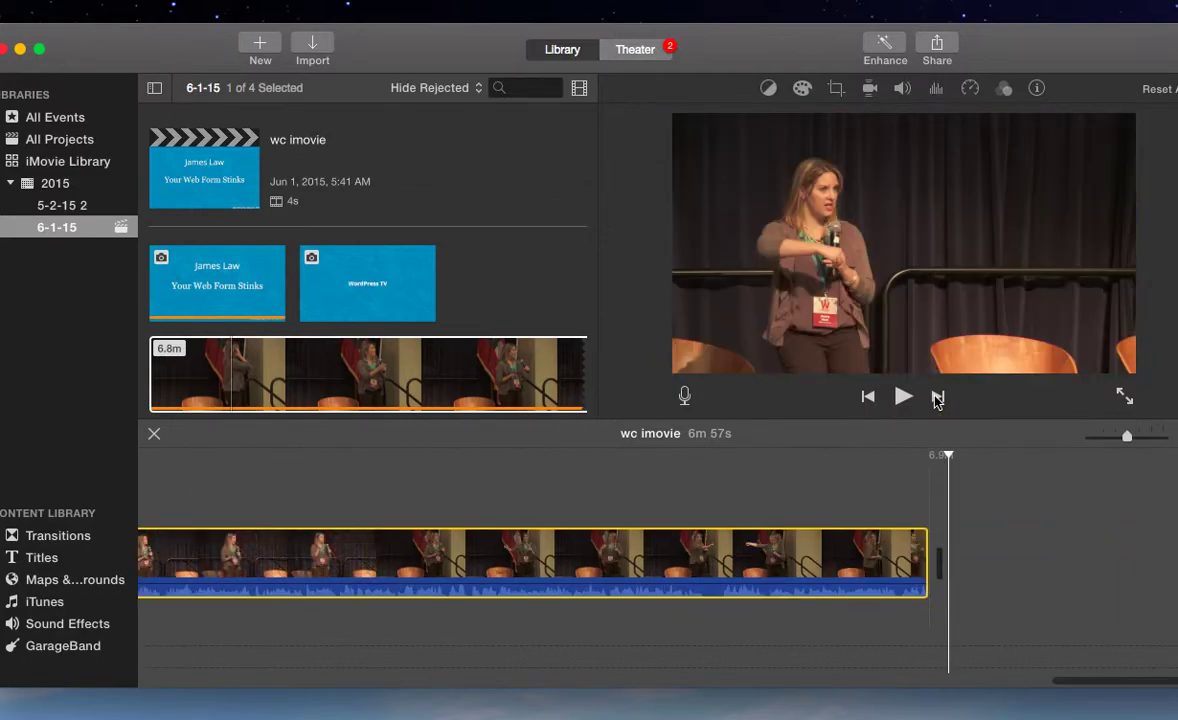
click(387, 291)
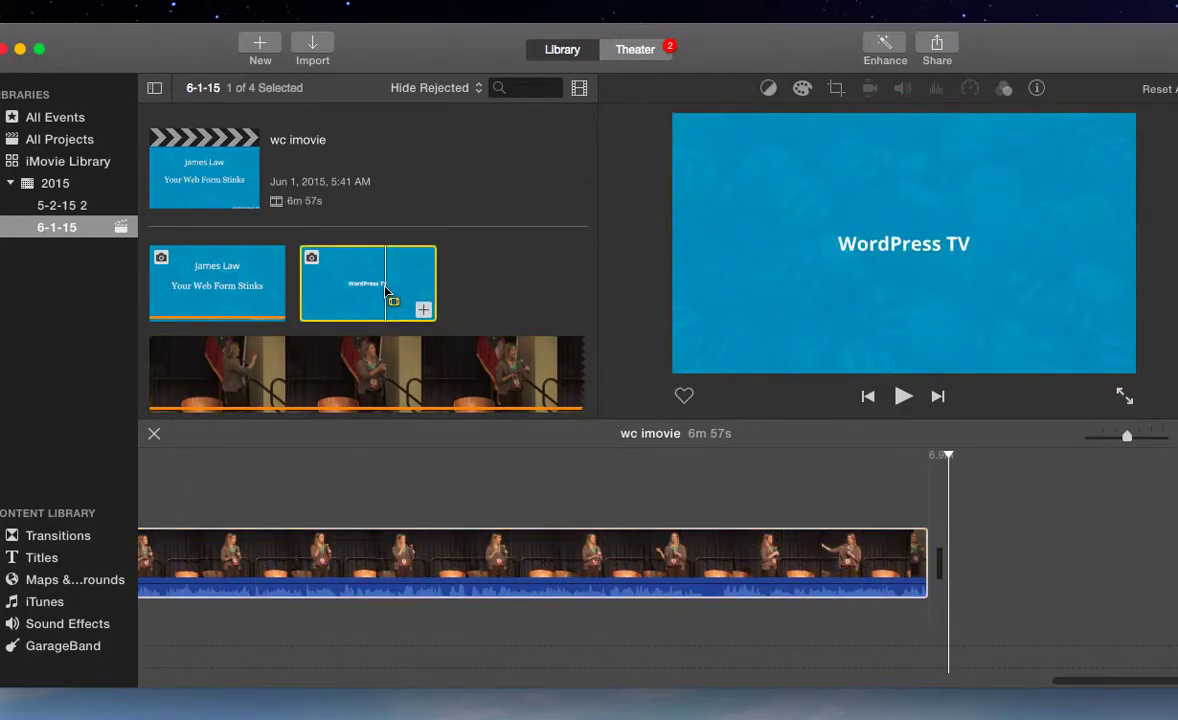
drag(385, 290, 967, 560)
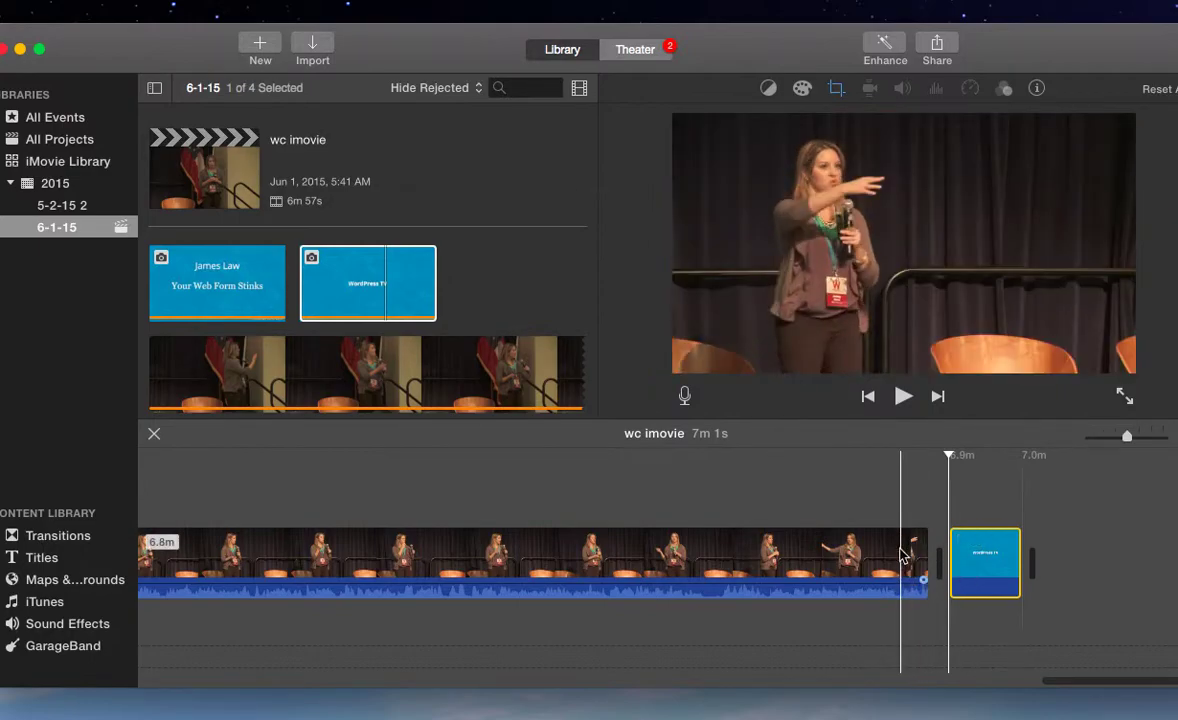
Mute the system sound and play the movie's opening twice to review how the intro panel leads into the talk video.
click(868, 398)
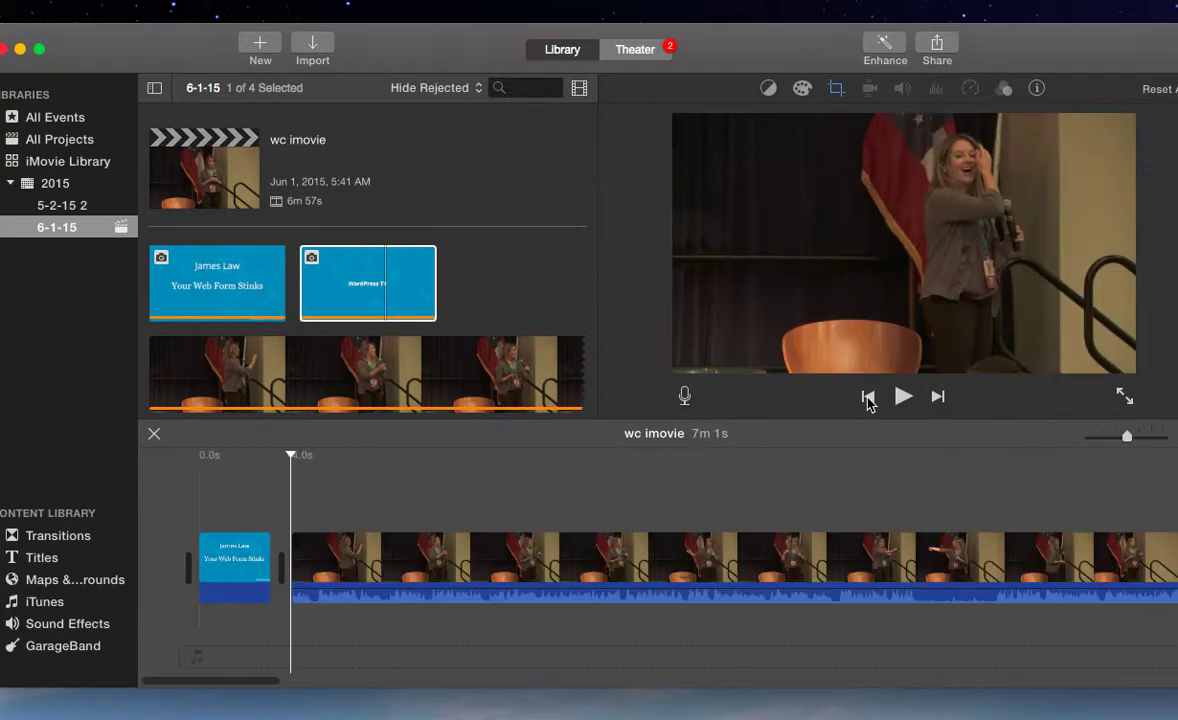
key(XF86AudioMute)
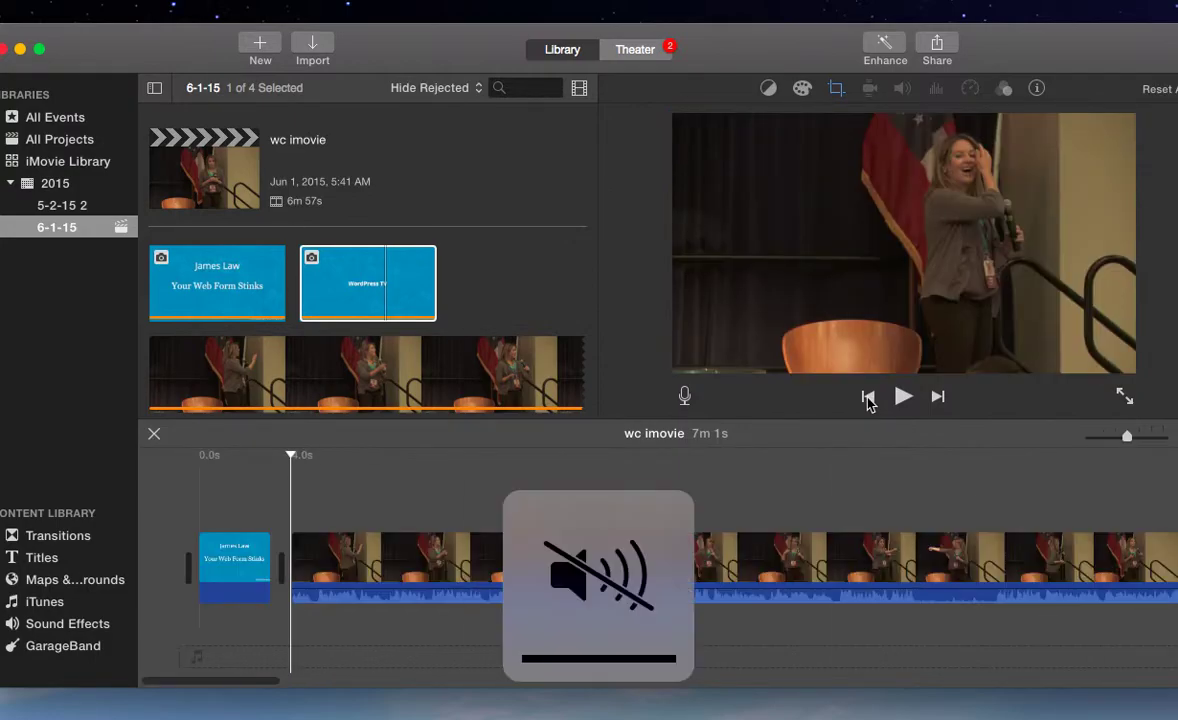
click(868, 398)
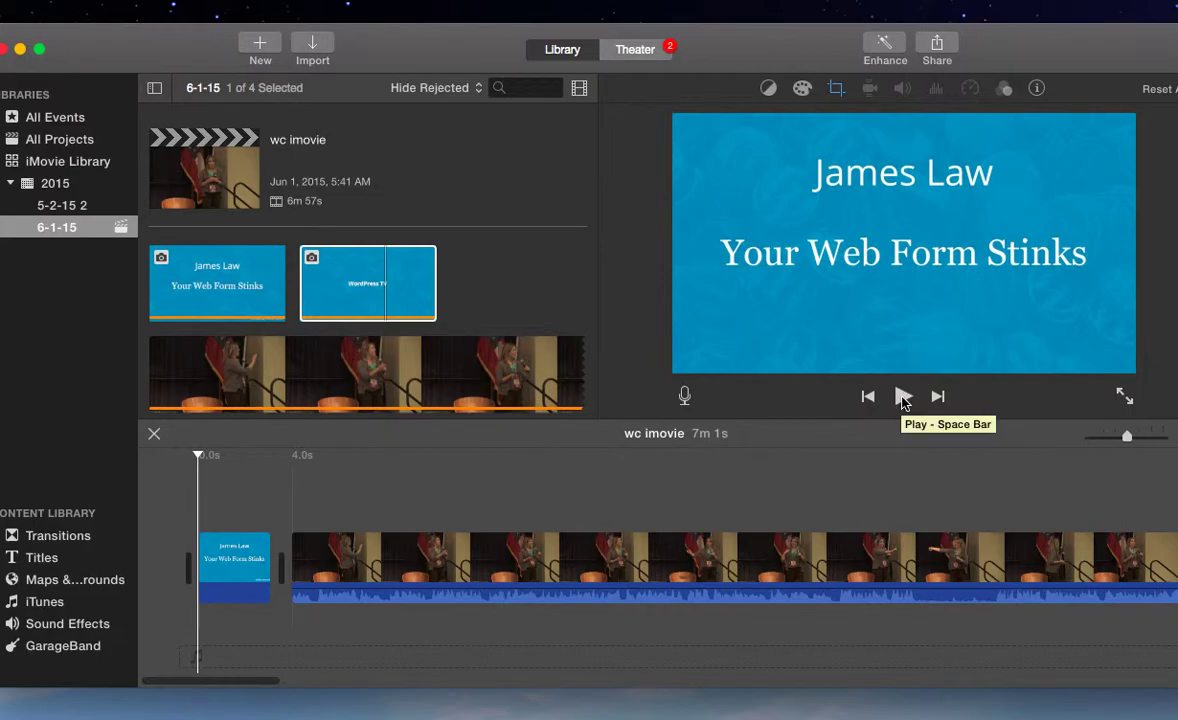
click(902, 397)
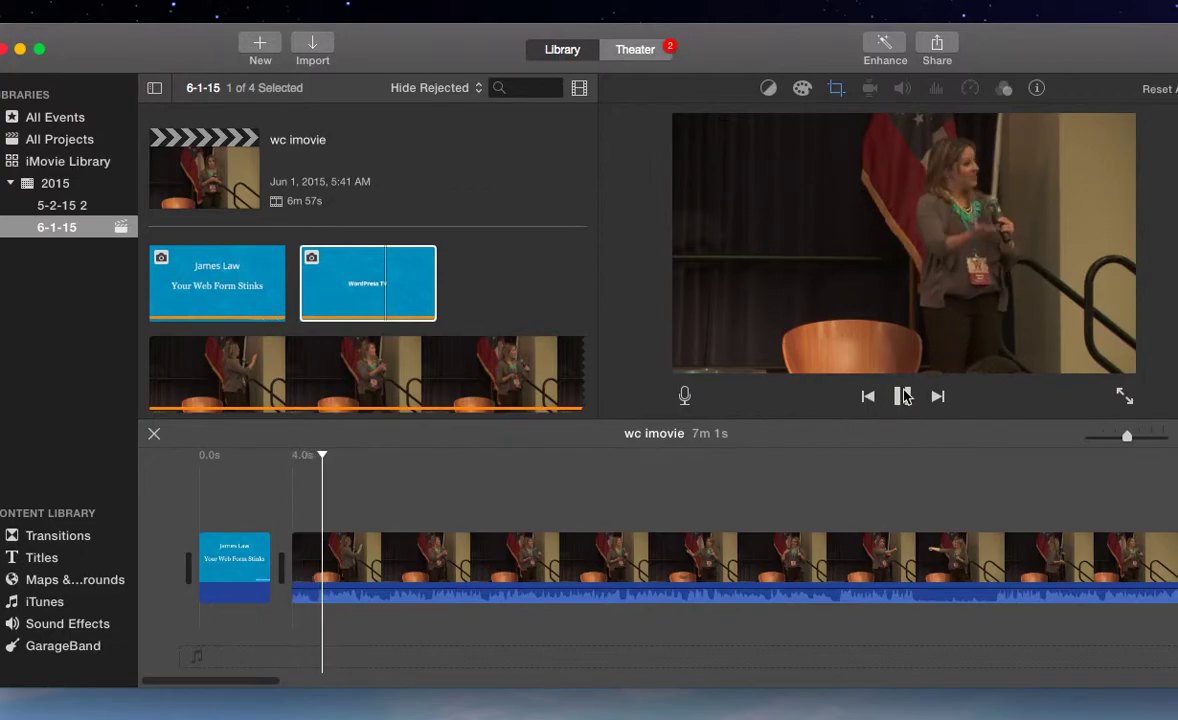
click(902, 397)
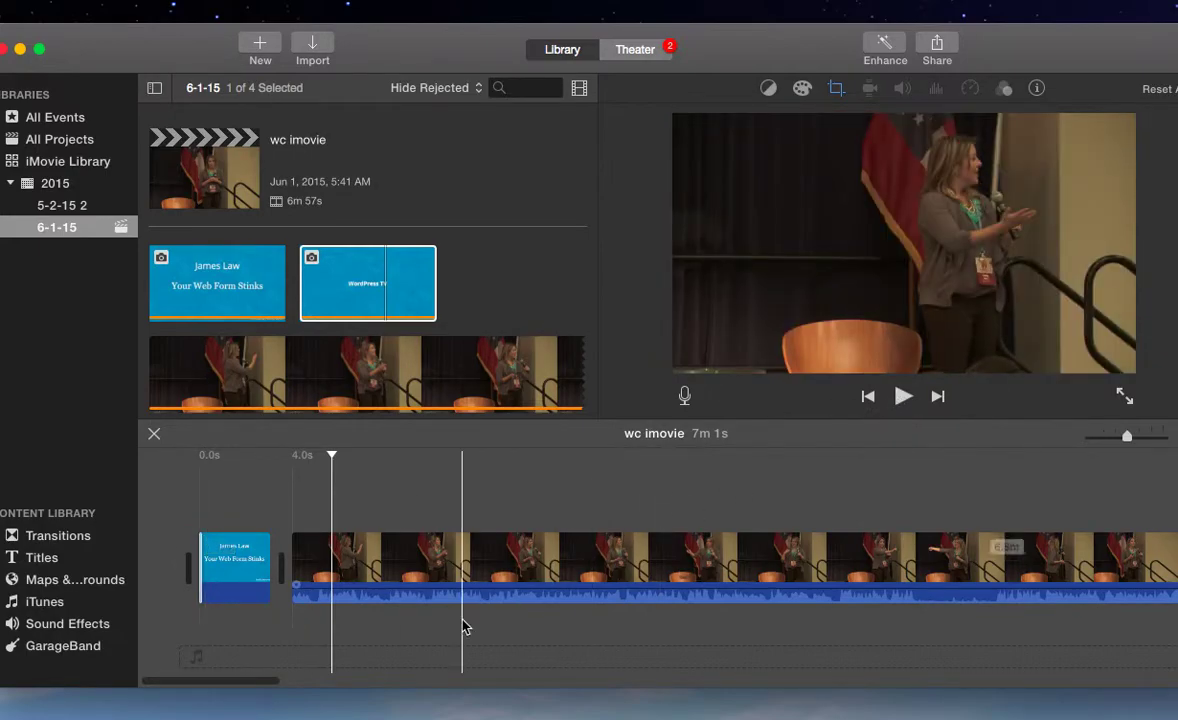
drag(336, 476, 240, 468)
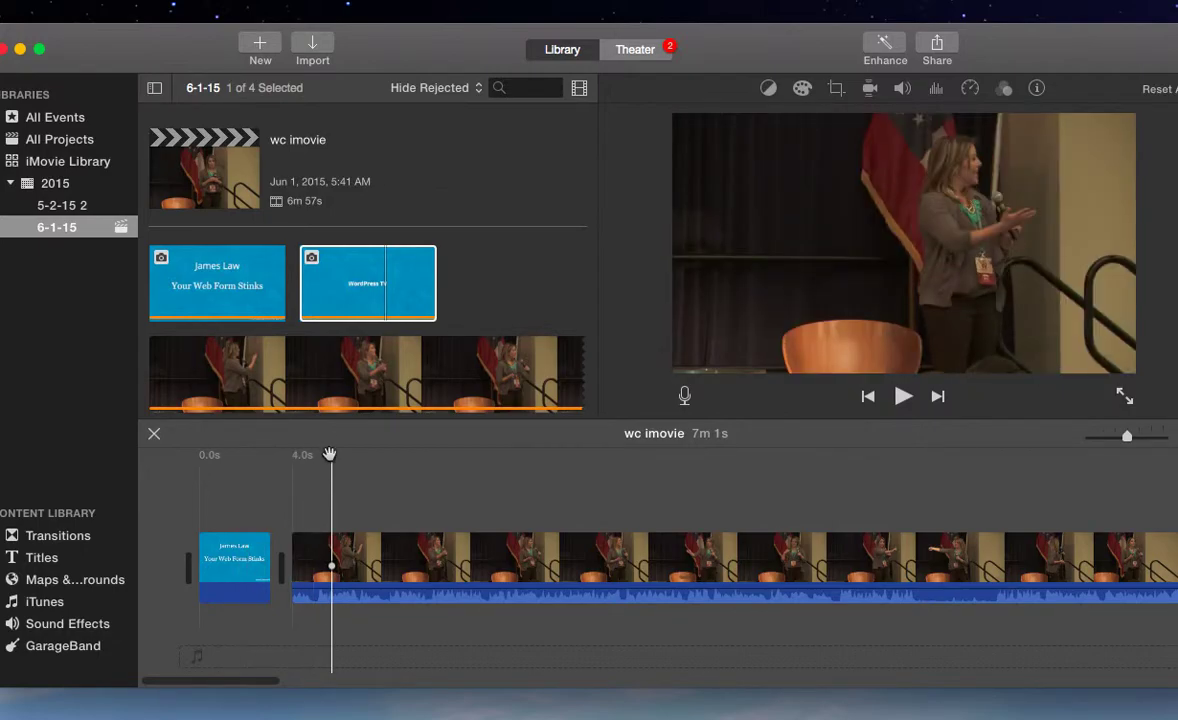
drag(334, 453, 207, 453)
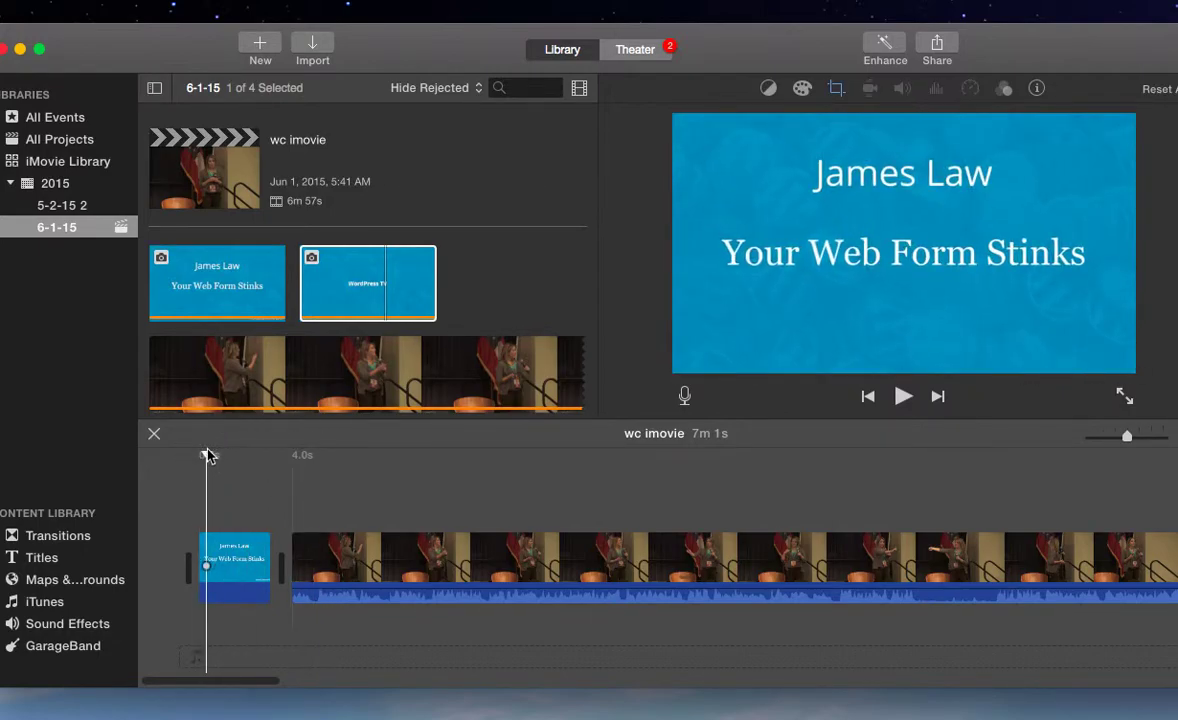
click(902, 396)
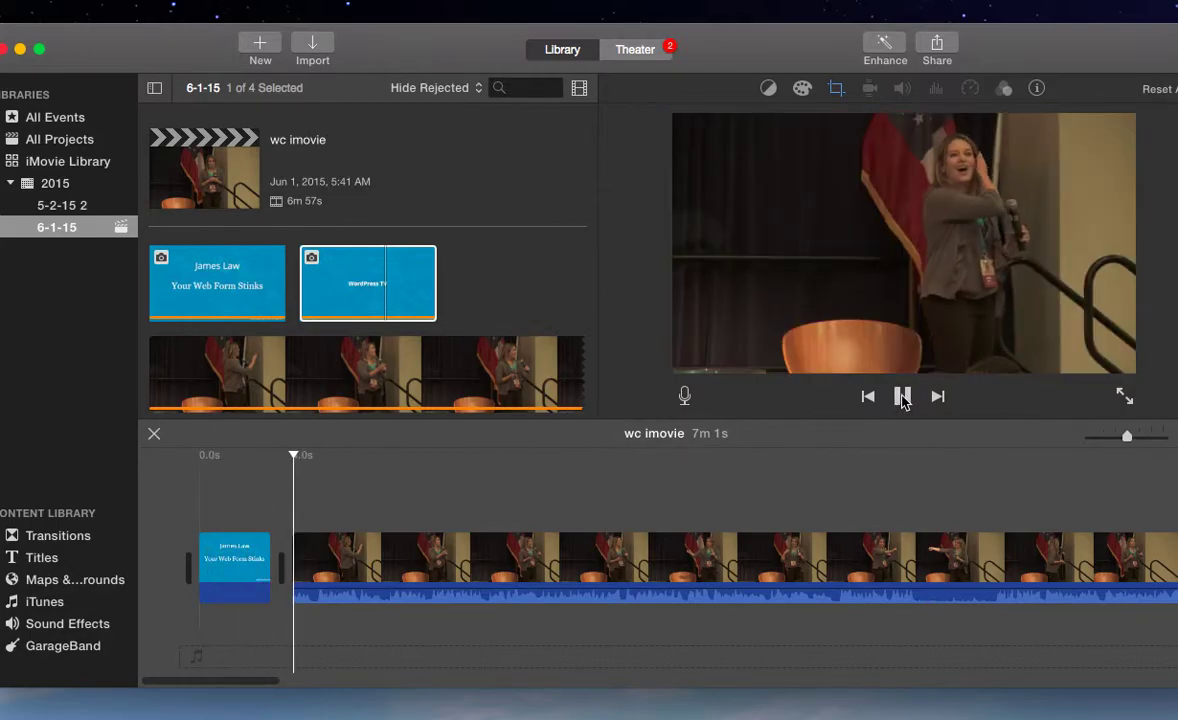
click(902, 397)
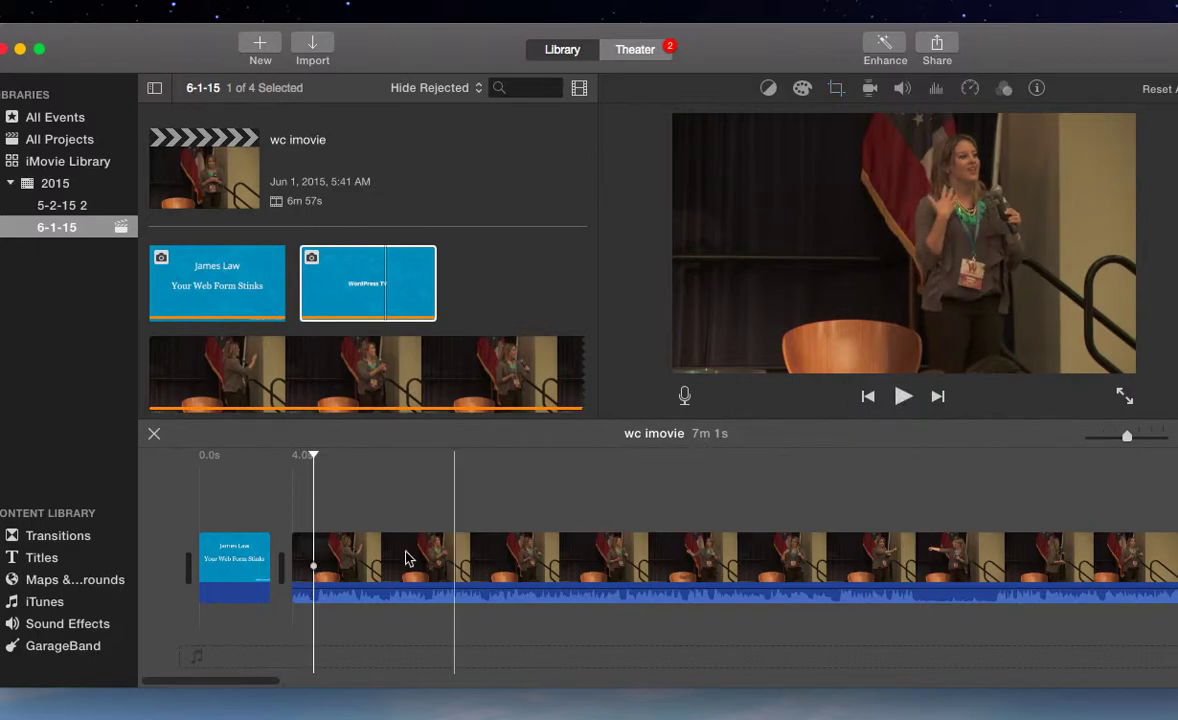
Set the crop style of the "Your Web Form Stinks" intro panel in the timeline to Fit.
click(240, 560)
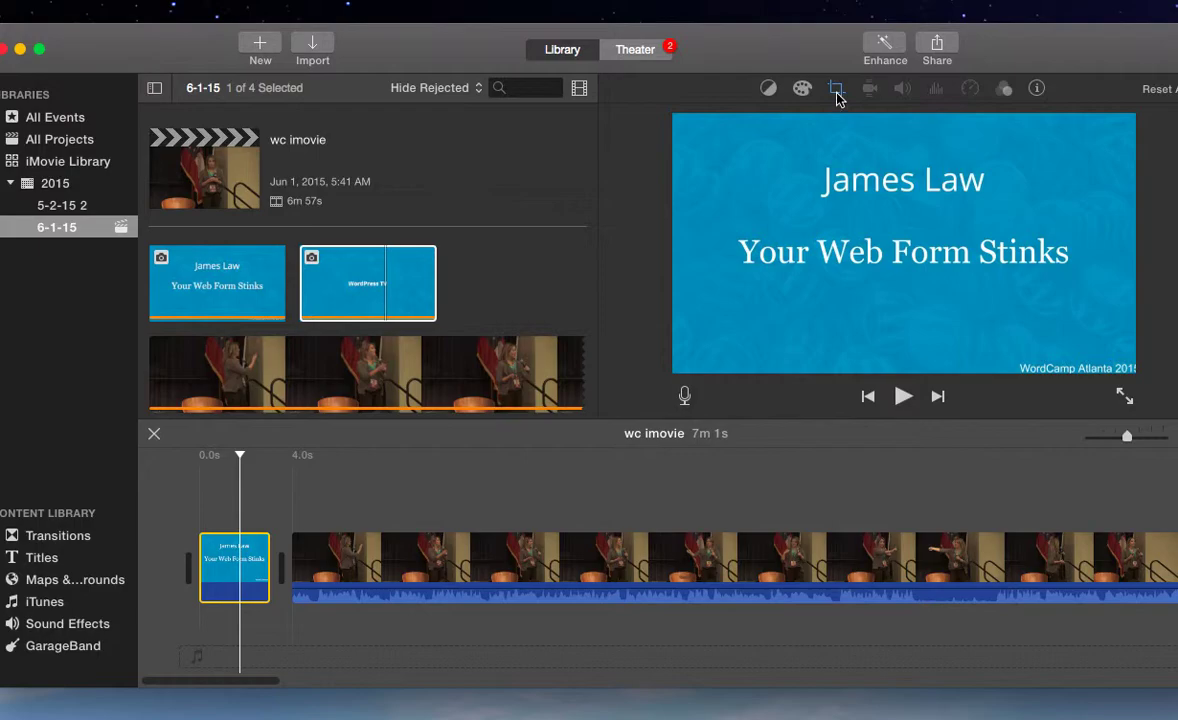
click(837, 93)
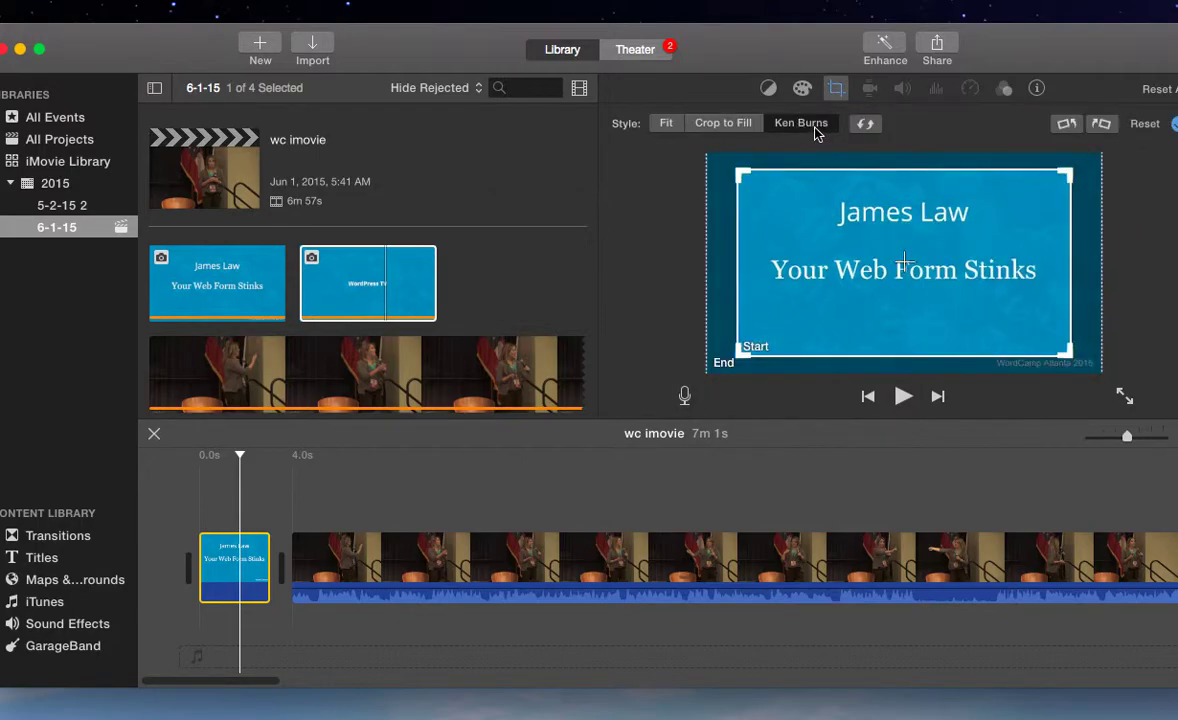
click(667, 125)
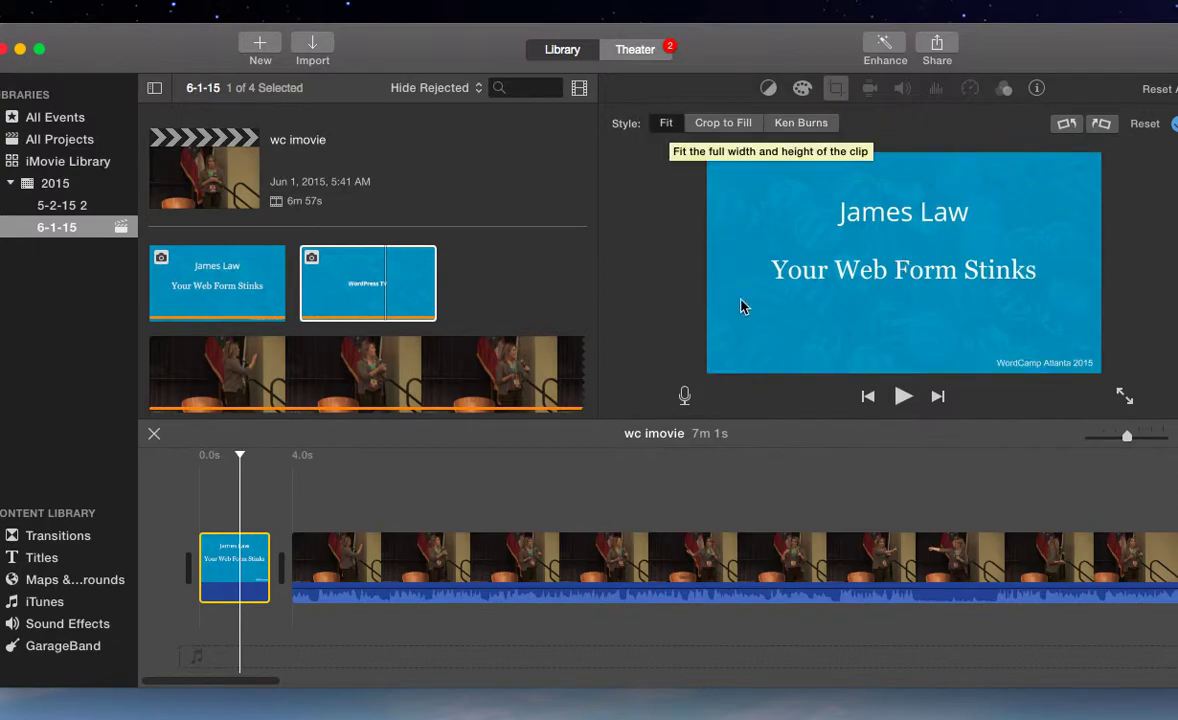
Set the crop style of the "WordPress TV" outro panel to Fit and play the movie's opening from the beginning.
click(938, 397)
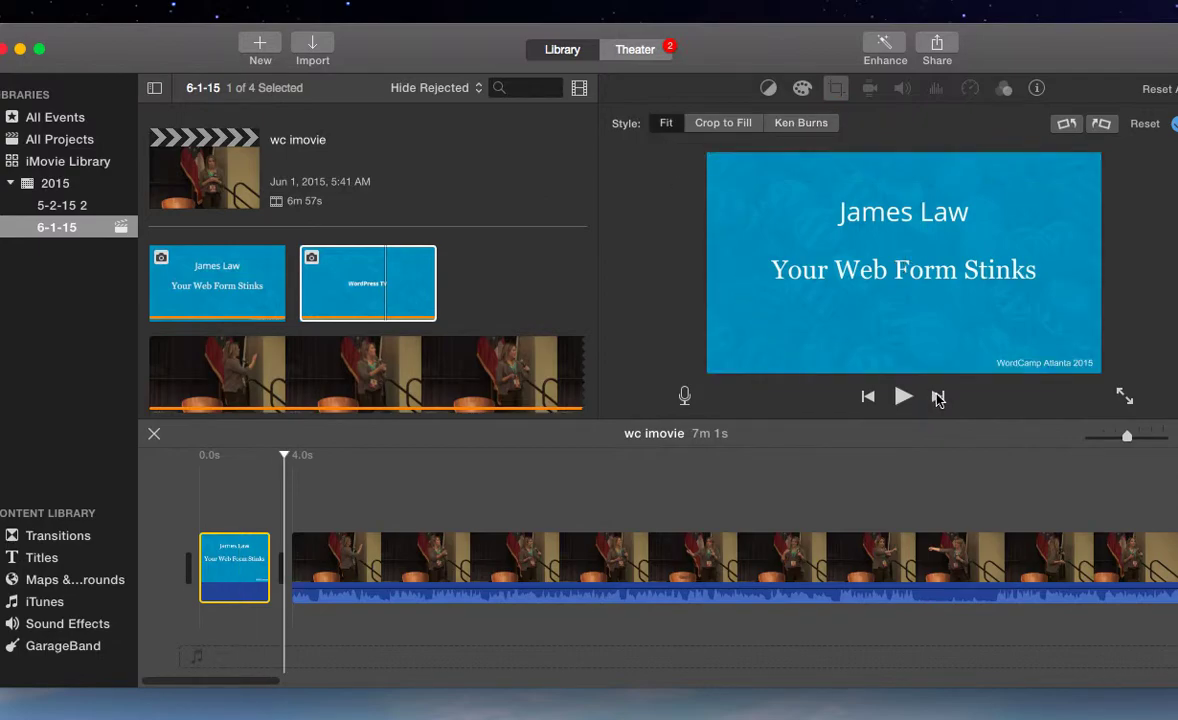
click(938, 397)
click(889, 575)
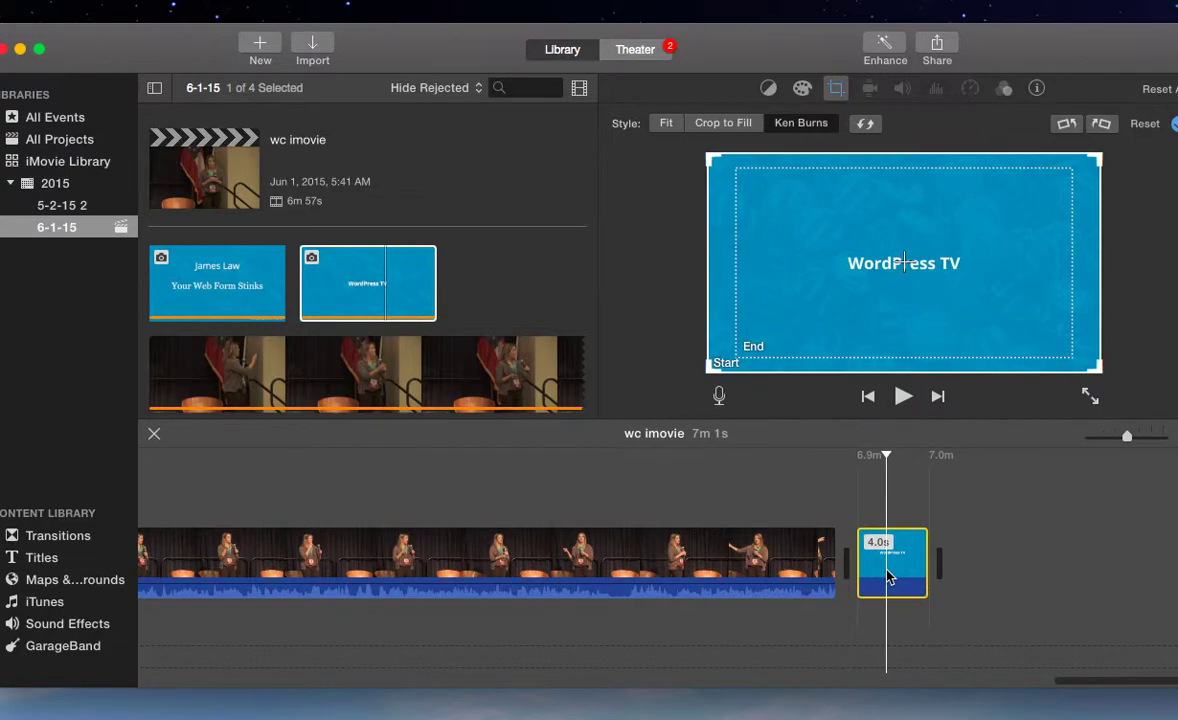
click(836, 90)
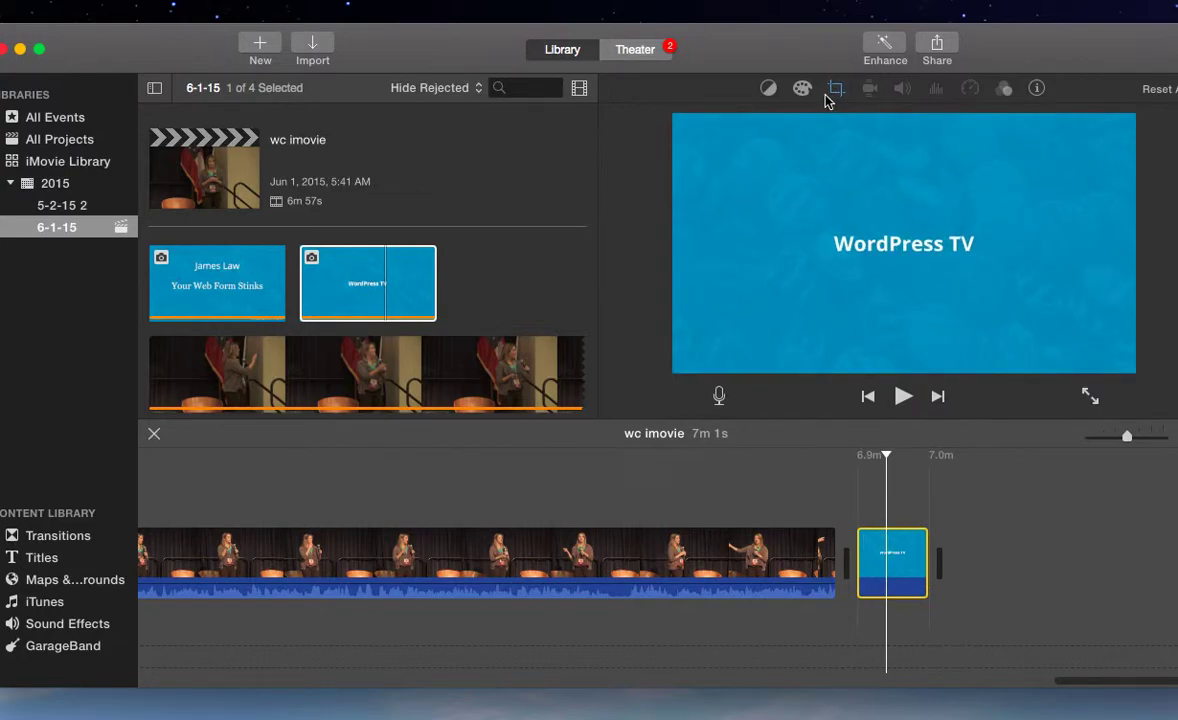
click(836, 90)
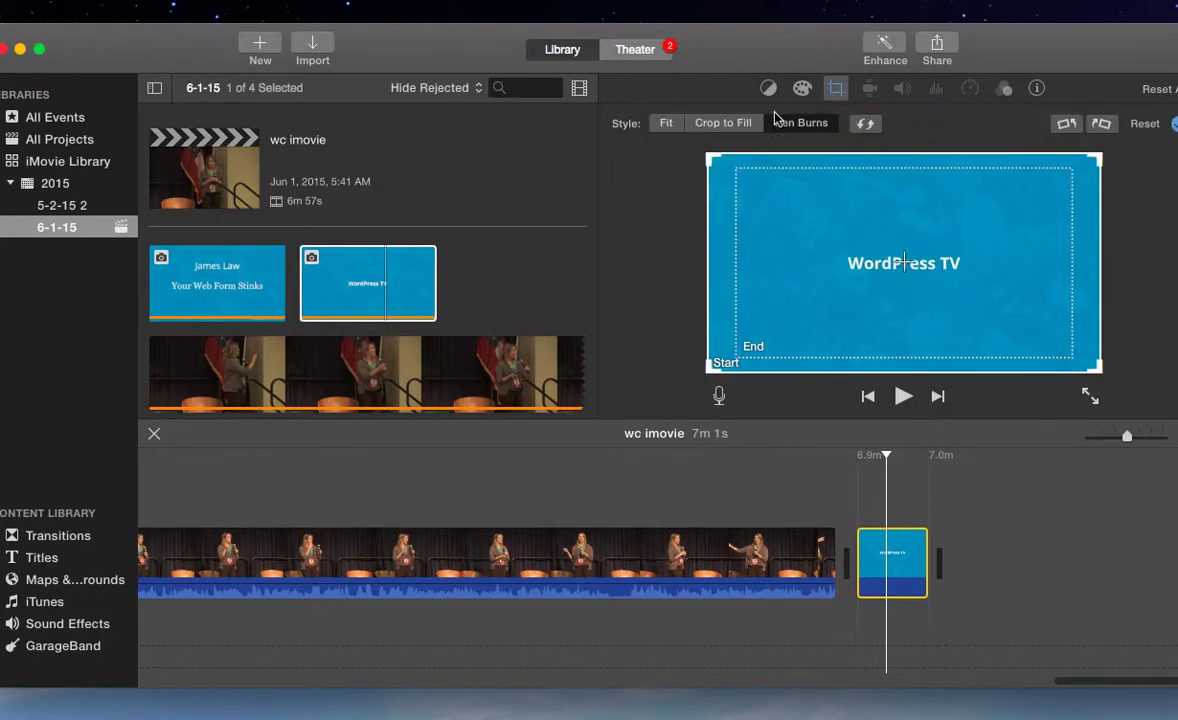
click(666, 124)
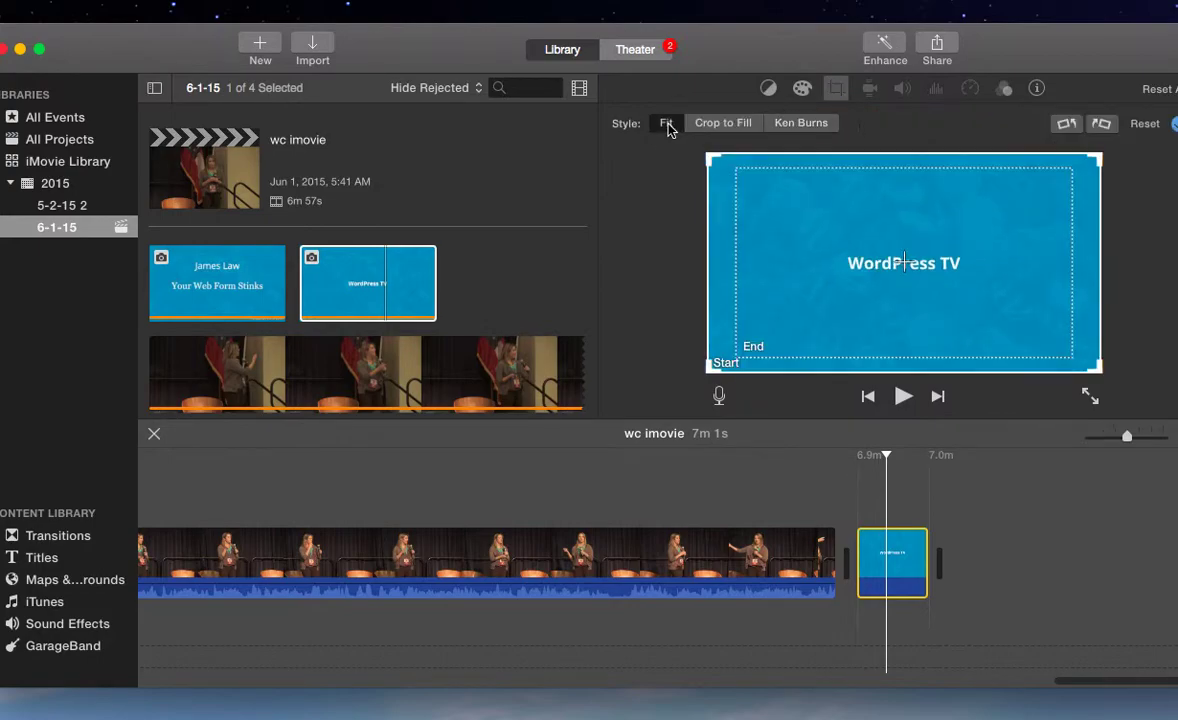
click(869, 397)
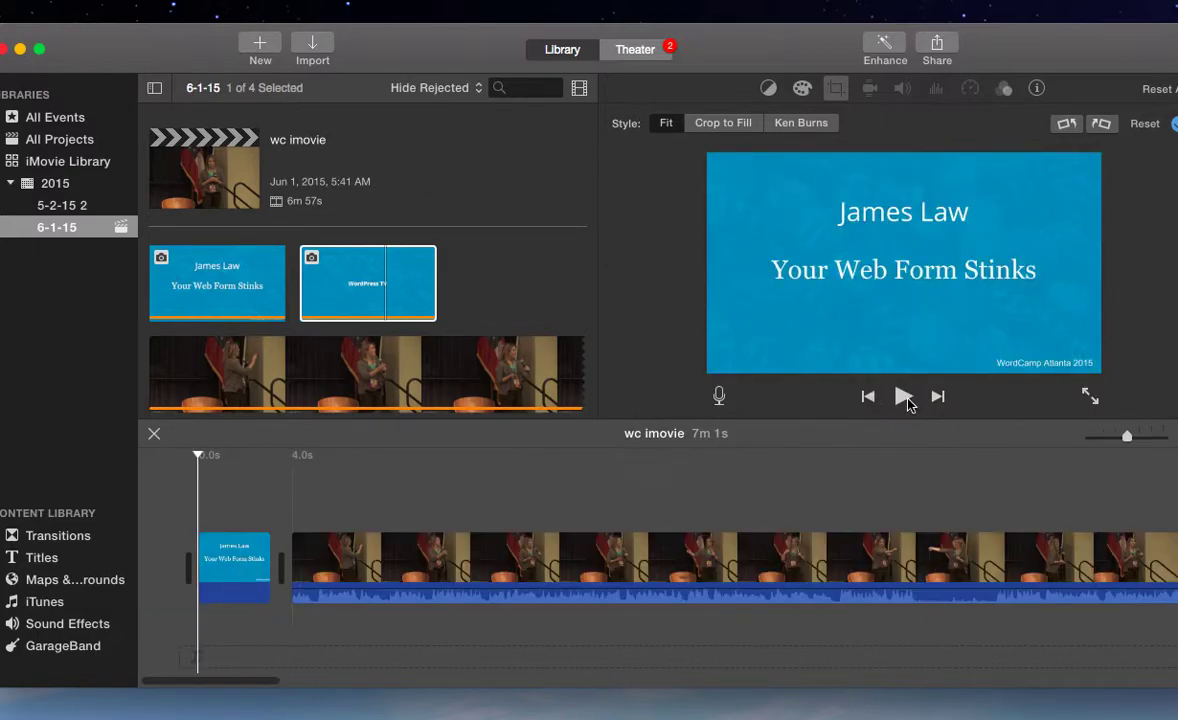
click(904, 398)
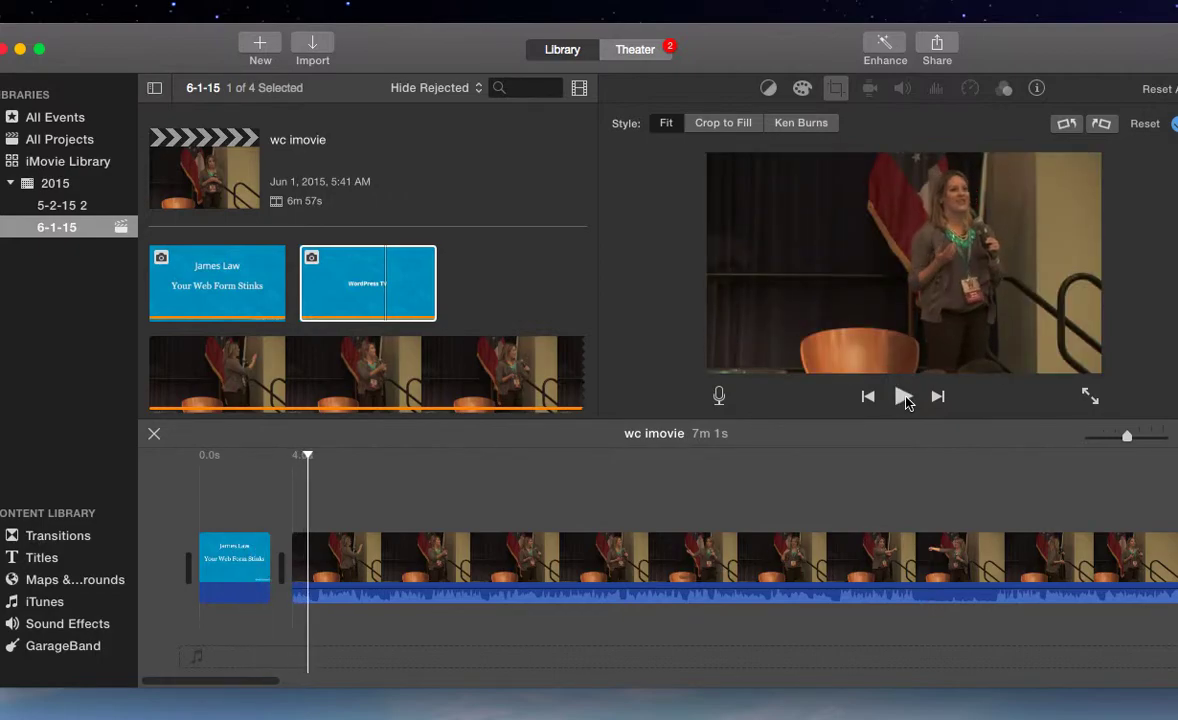
Import the slide images Slide01.jpg through Slide05.jpg from the imovie trial folder into the 6-1-15 event.
click(314, 46)
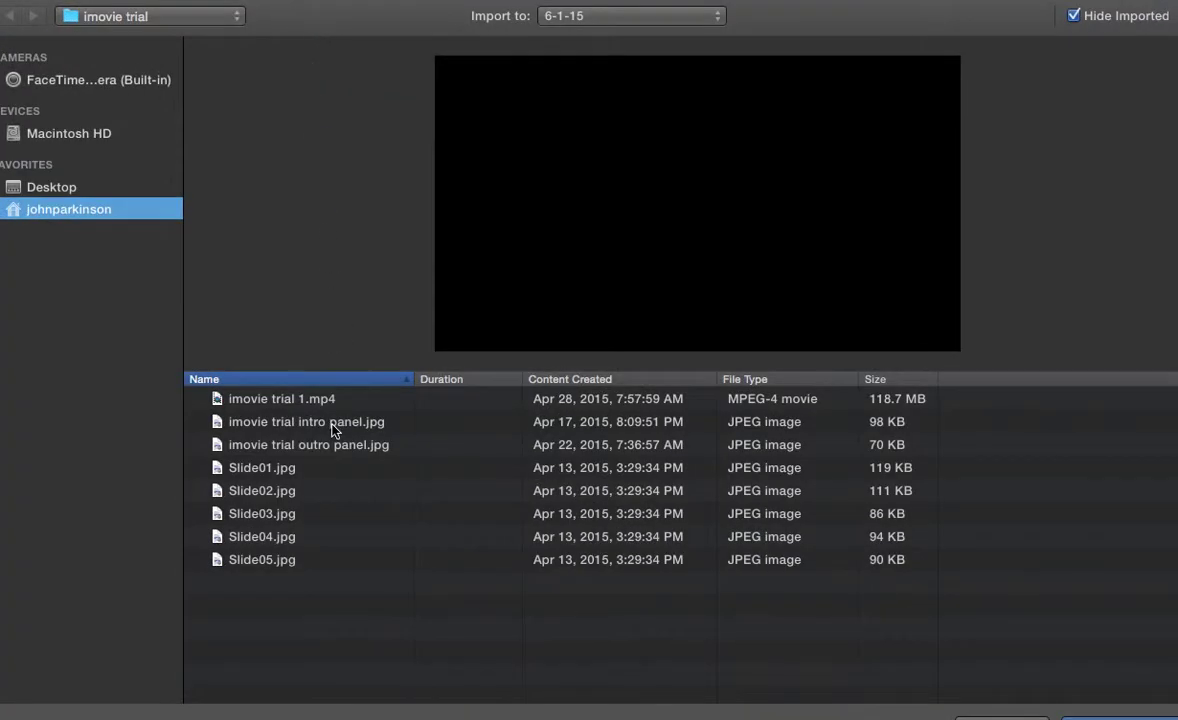
click(282, 468)
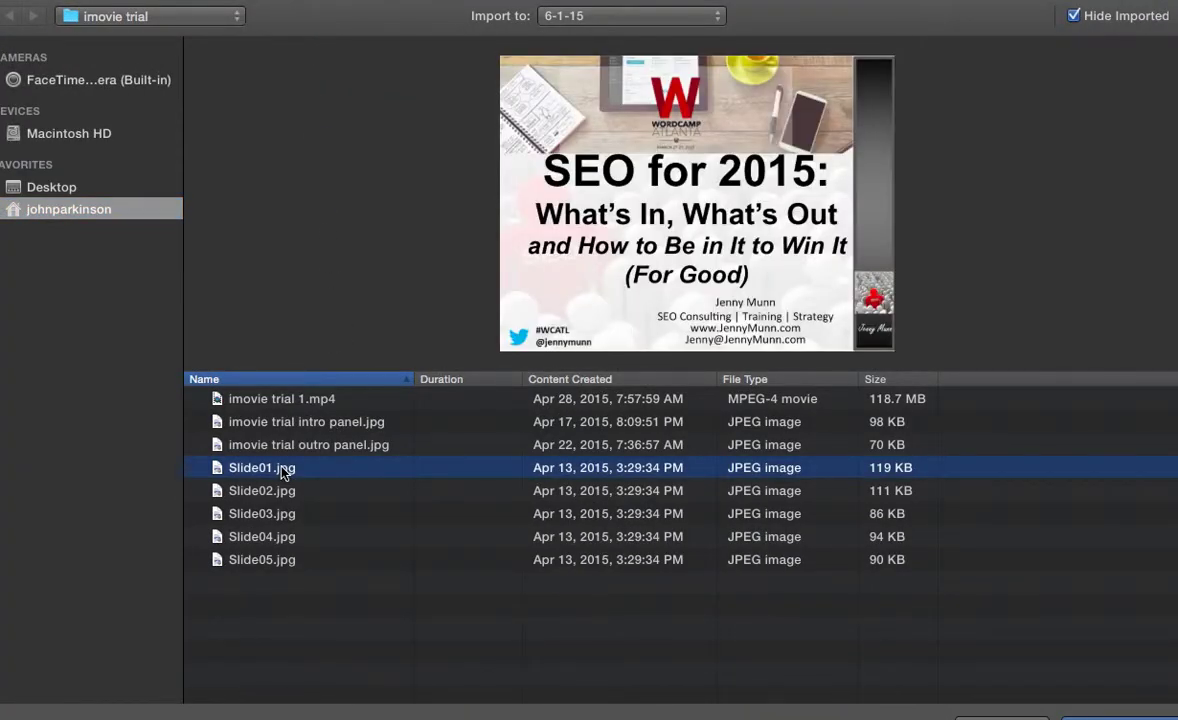
key(shift+Down)
key(shift+Down)
key(shift+Down)
key(shift+Down)
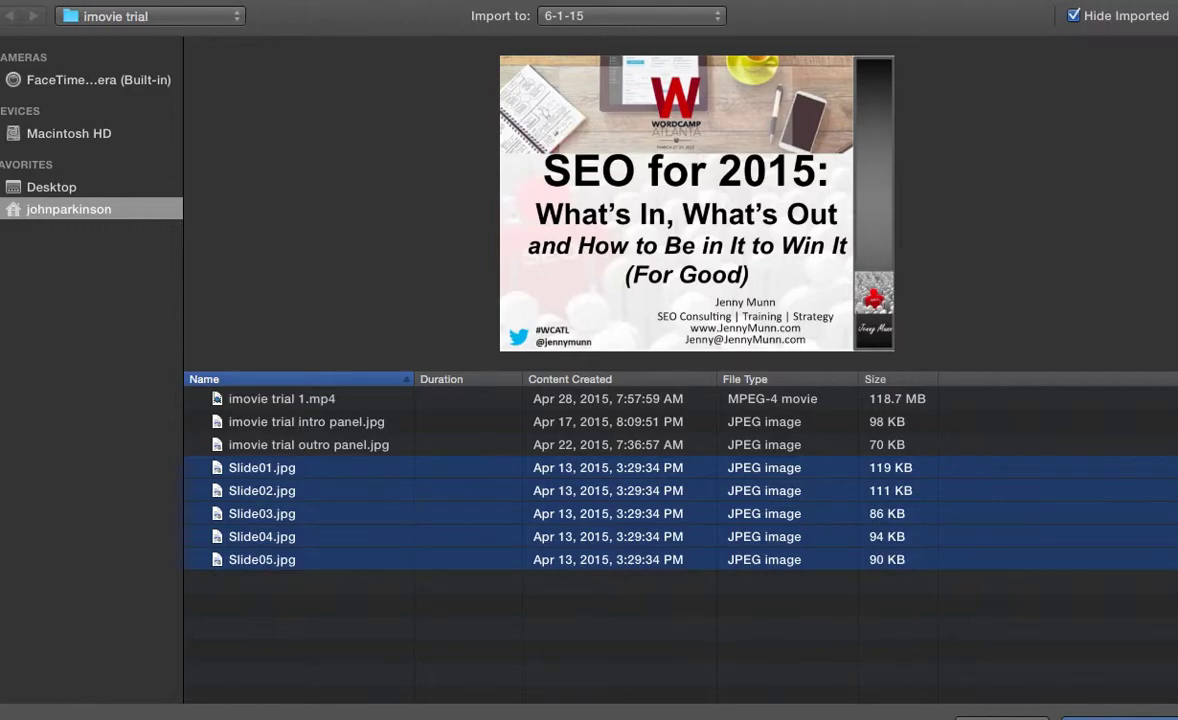
key(Return)
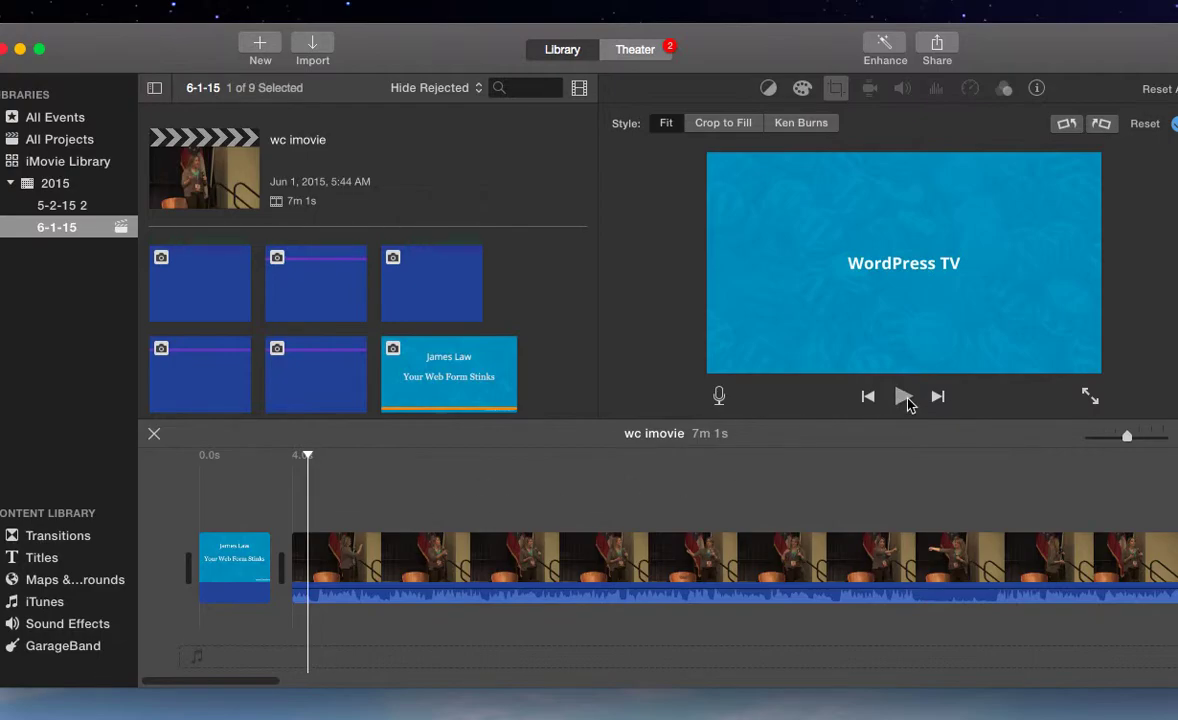
Play the talk video up to the first slide's cue and overlay the "SEO for 2015" title slide above it there.
click(905, 398)
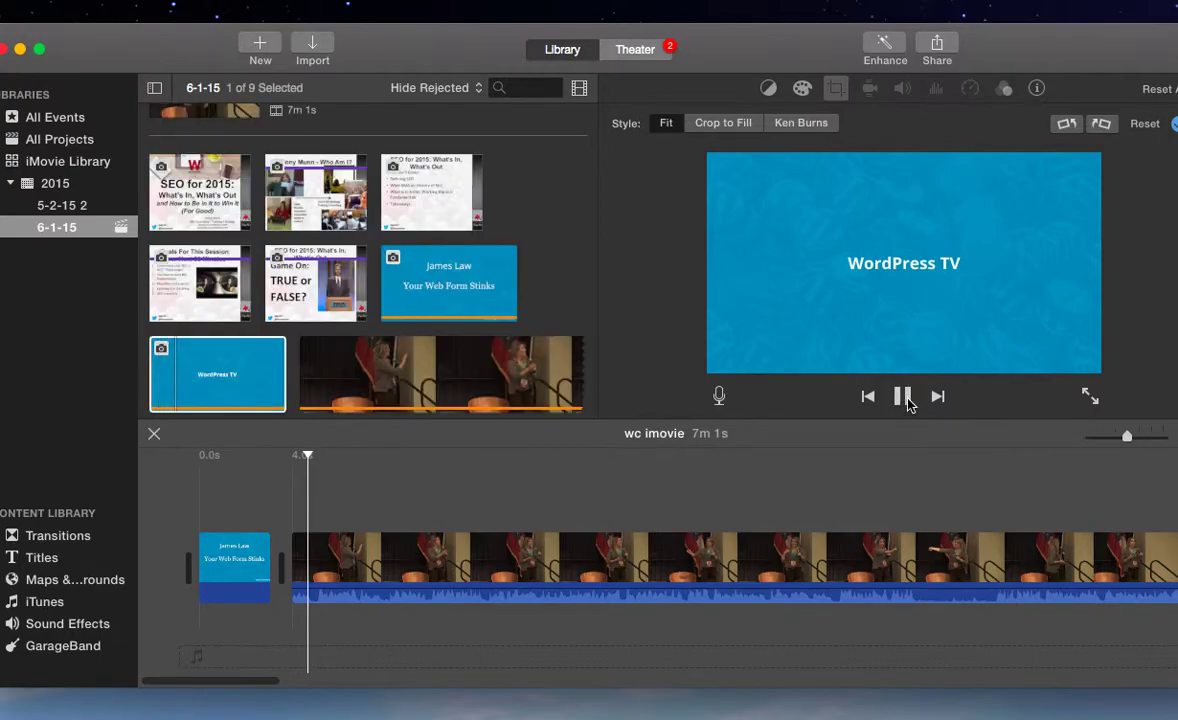
click(336, 575)
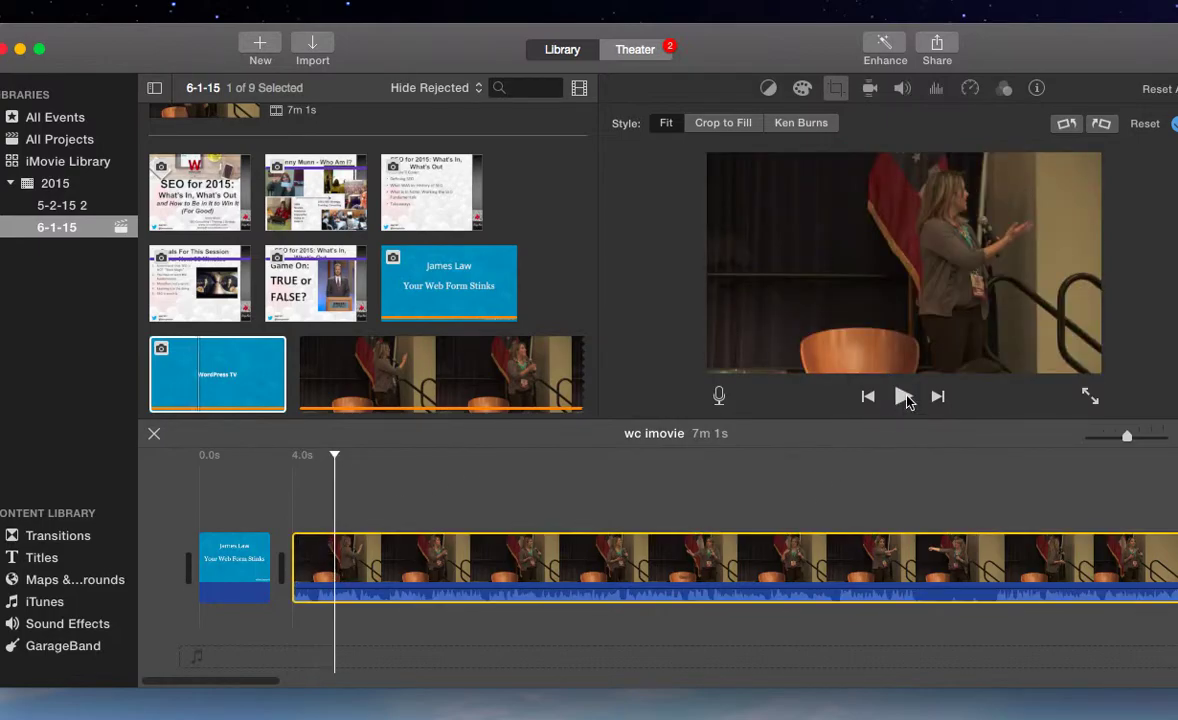
click(905, 398)
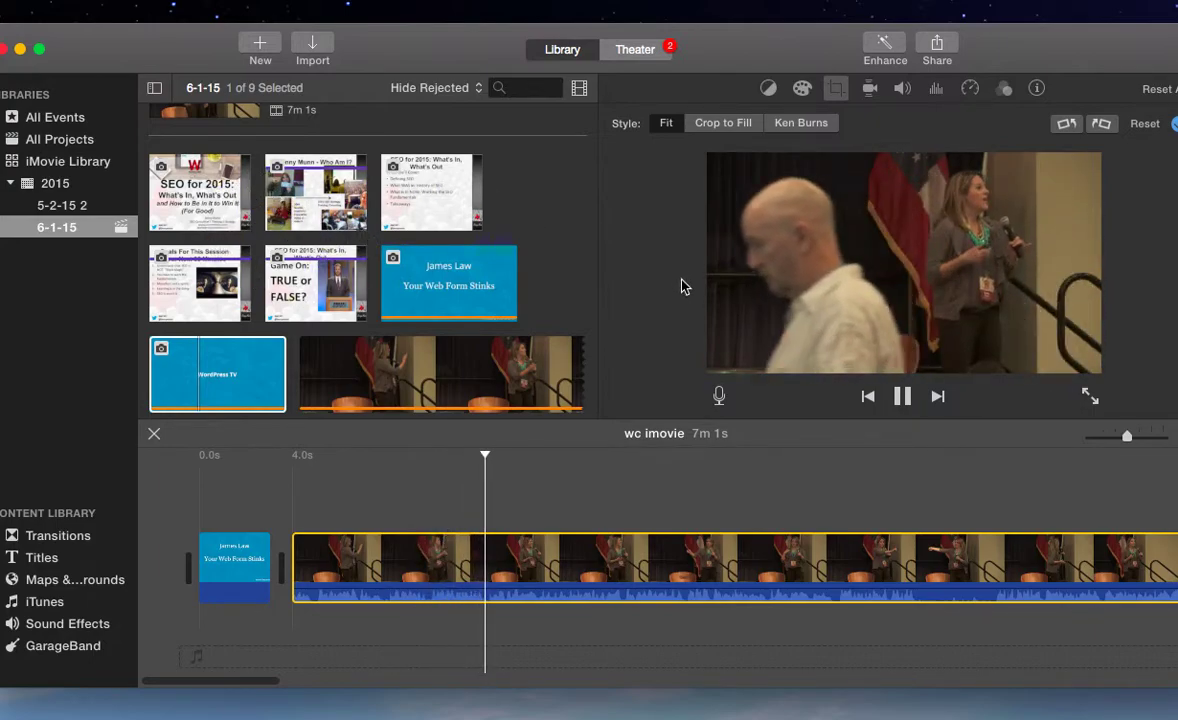
click(906, 399)
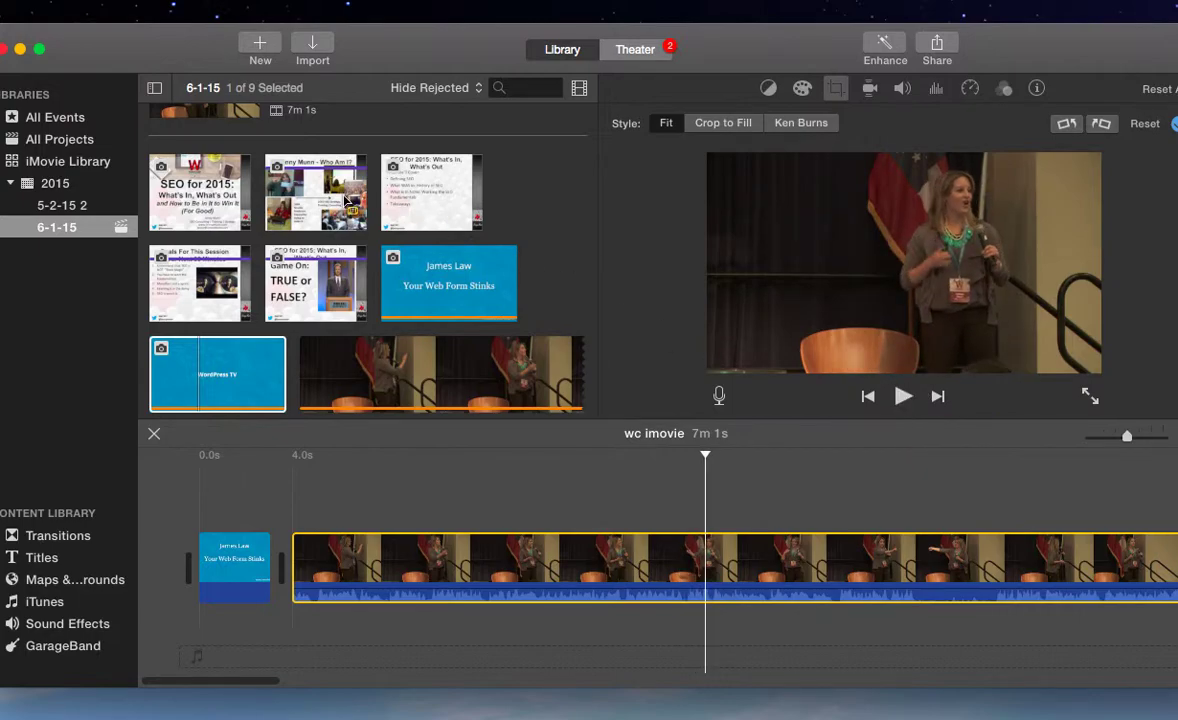
click(186, 186)
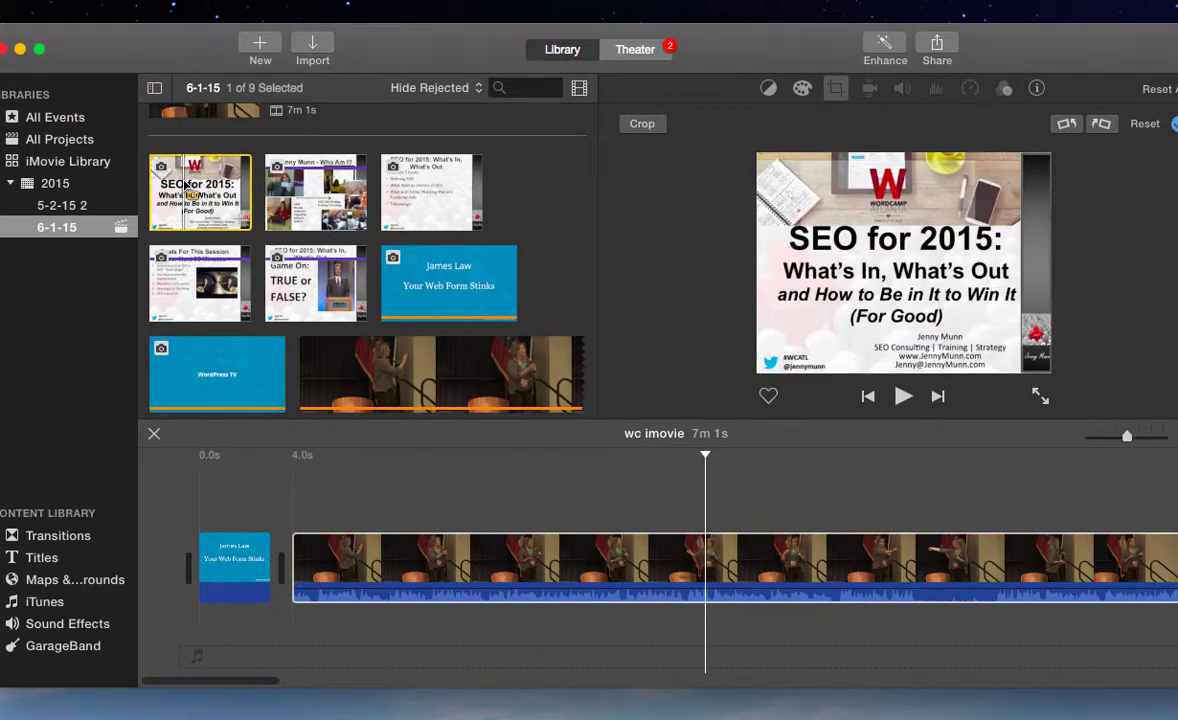
drag(186, 186, 716, 500)
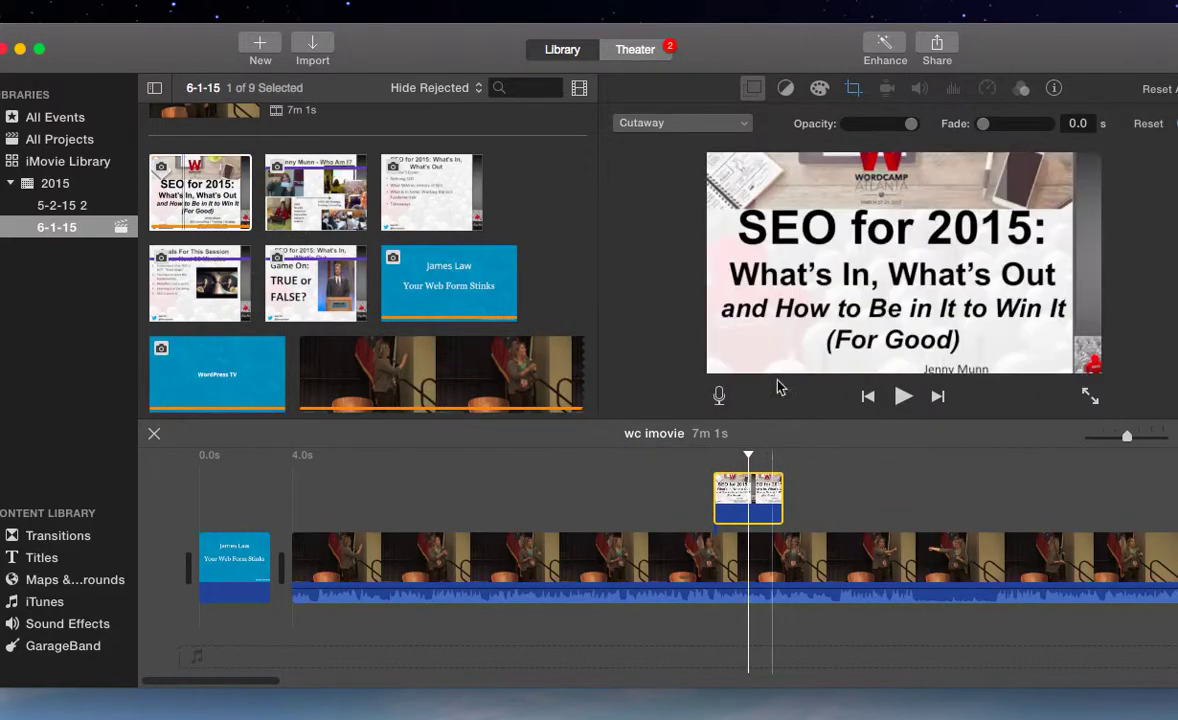
Set the overlaid title slide's crop style to Fit and play the movie past it to the second slide's cue.
click(853, 89)
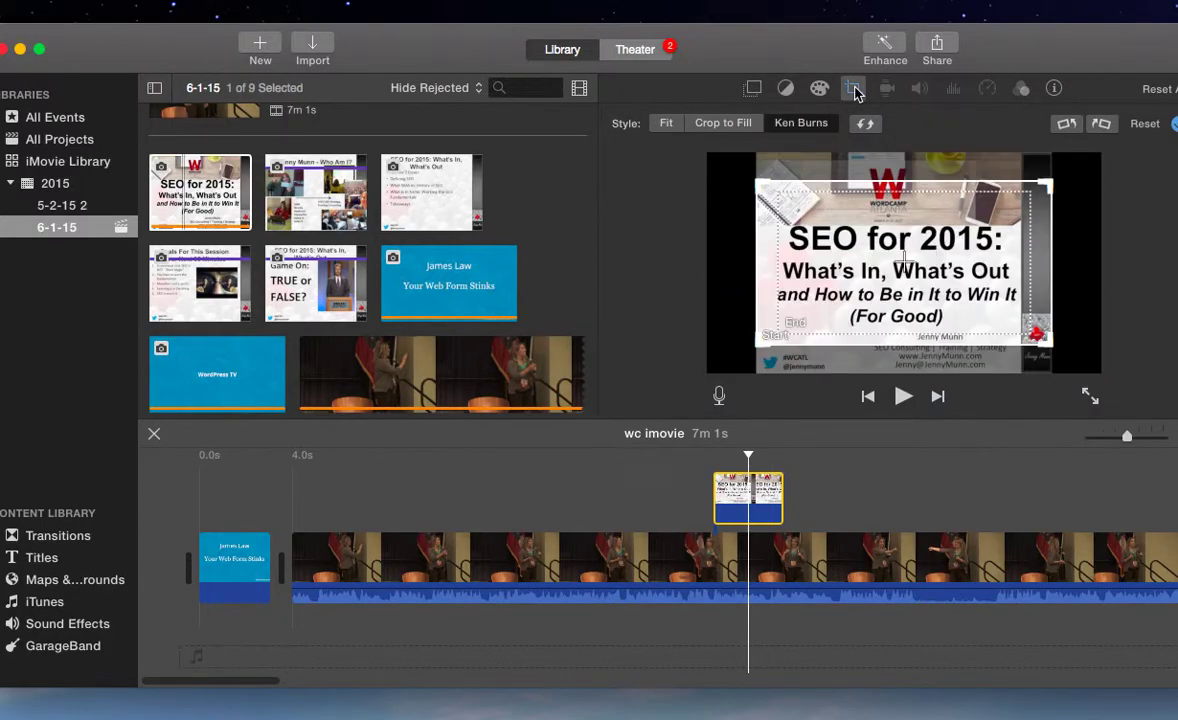
click(669, 125)
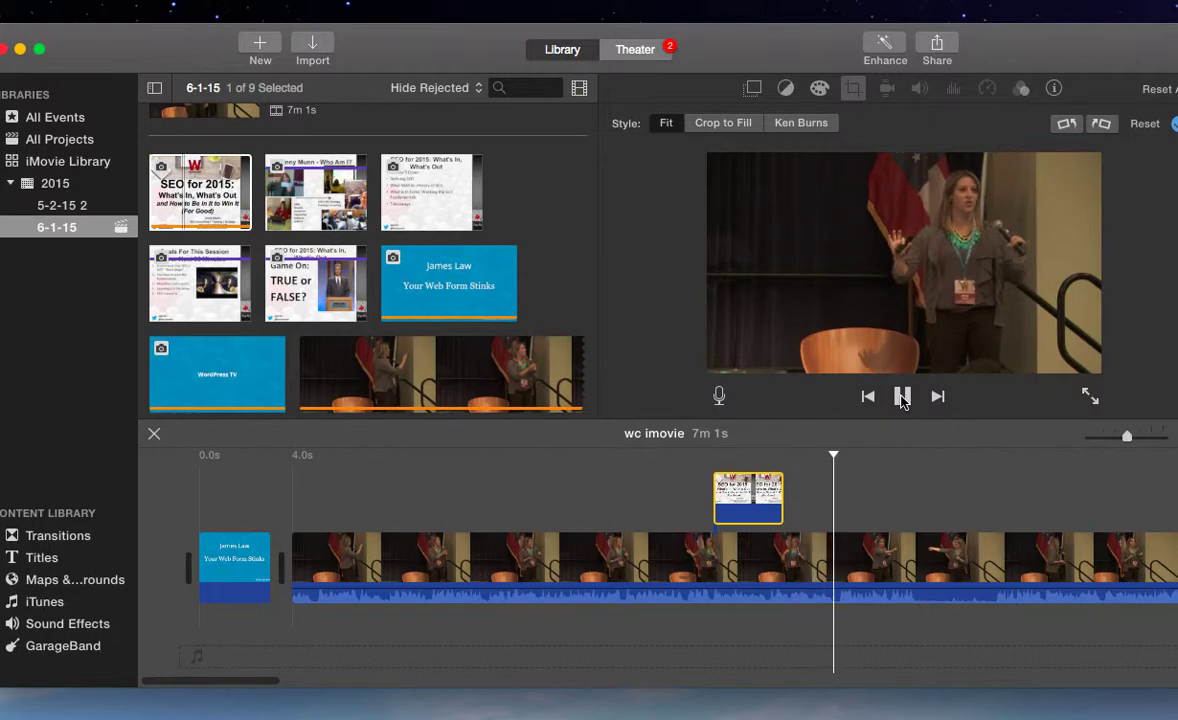
click(903, 397)
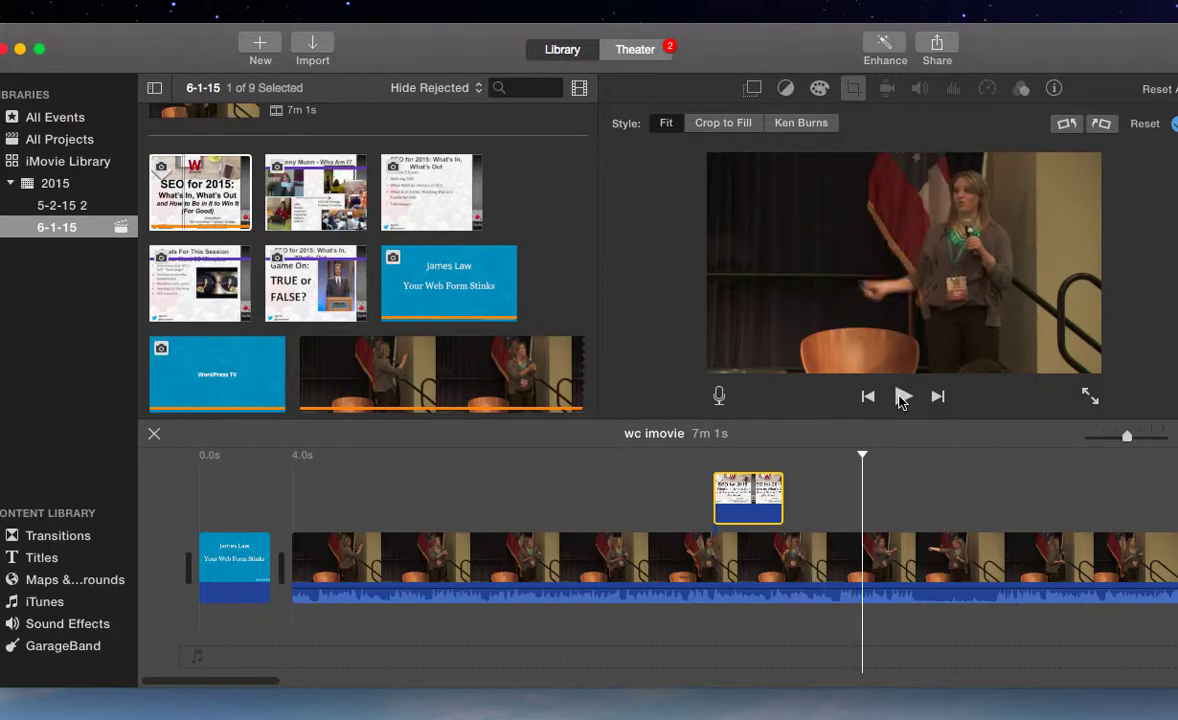
Overlay the "Who Am I?" slide above the talk video at the playhead and extend its duration to 5.8 s.
click(310, 192)
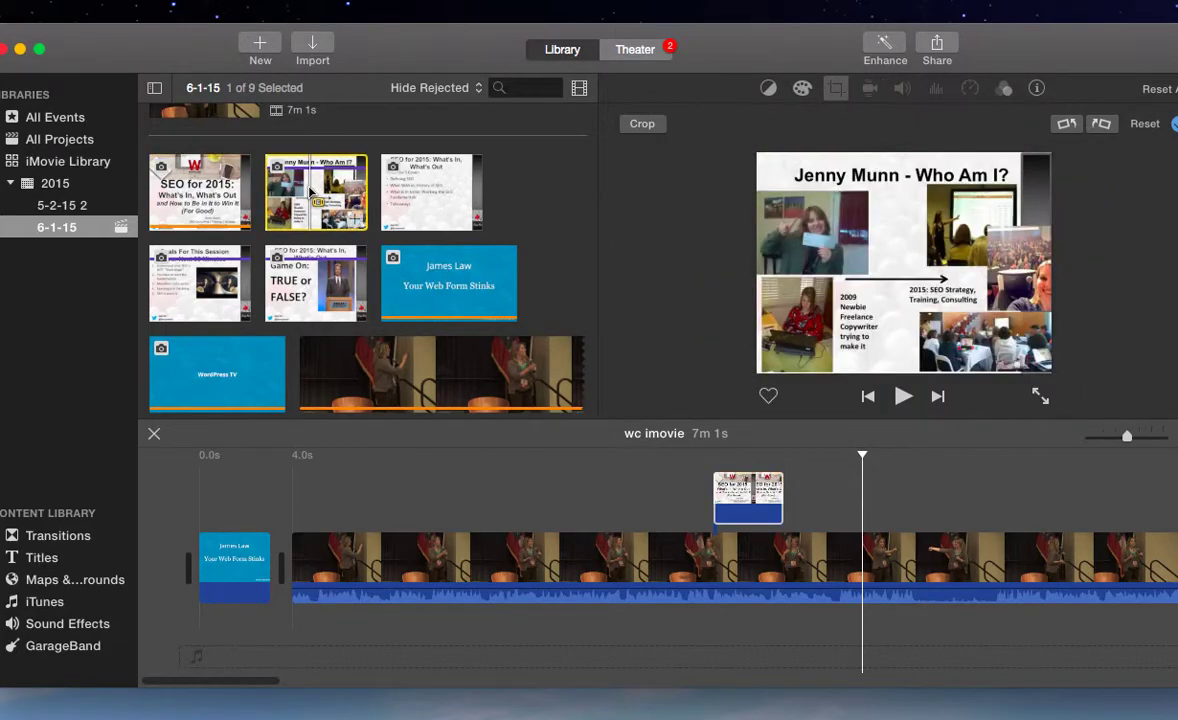
drag(310, 192, 852, 500)
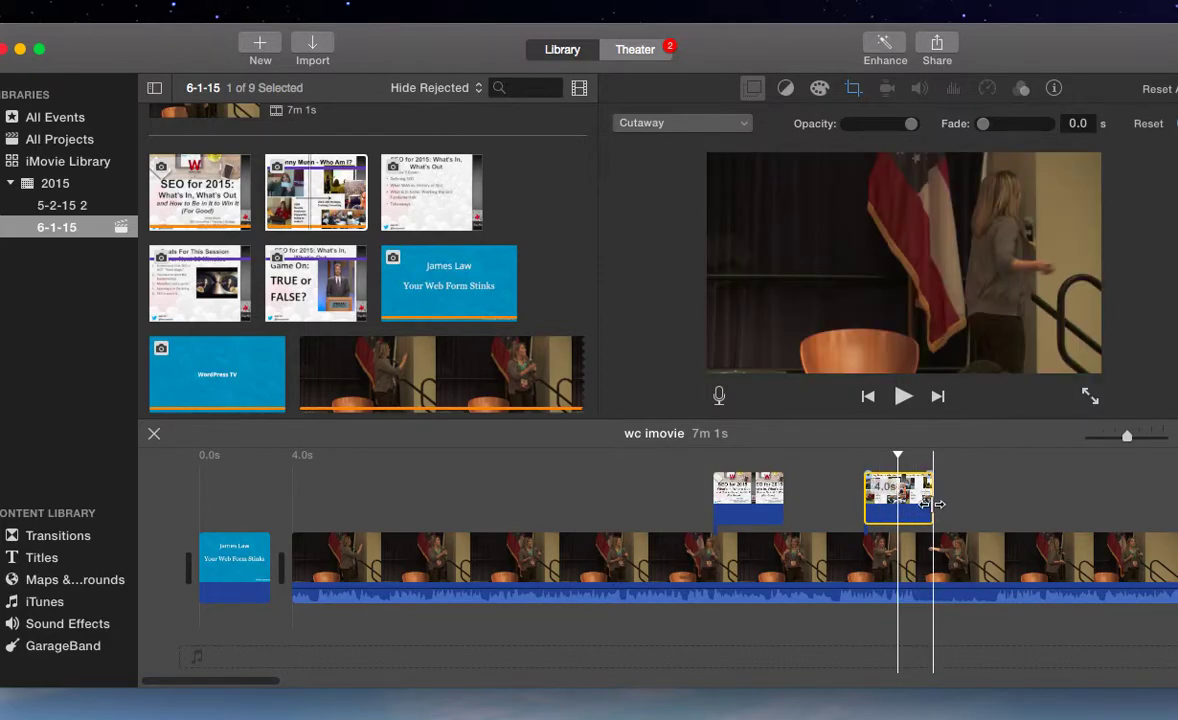
drag(930, 504, 1003, 493)
drag(962, 489, 937, 484)
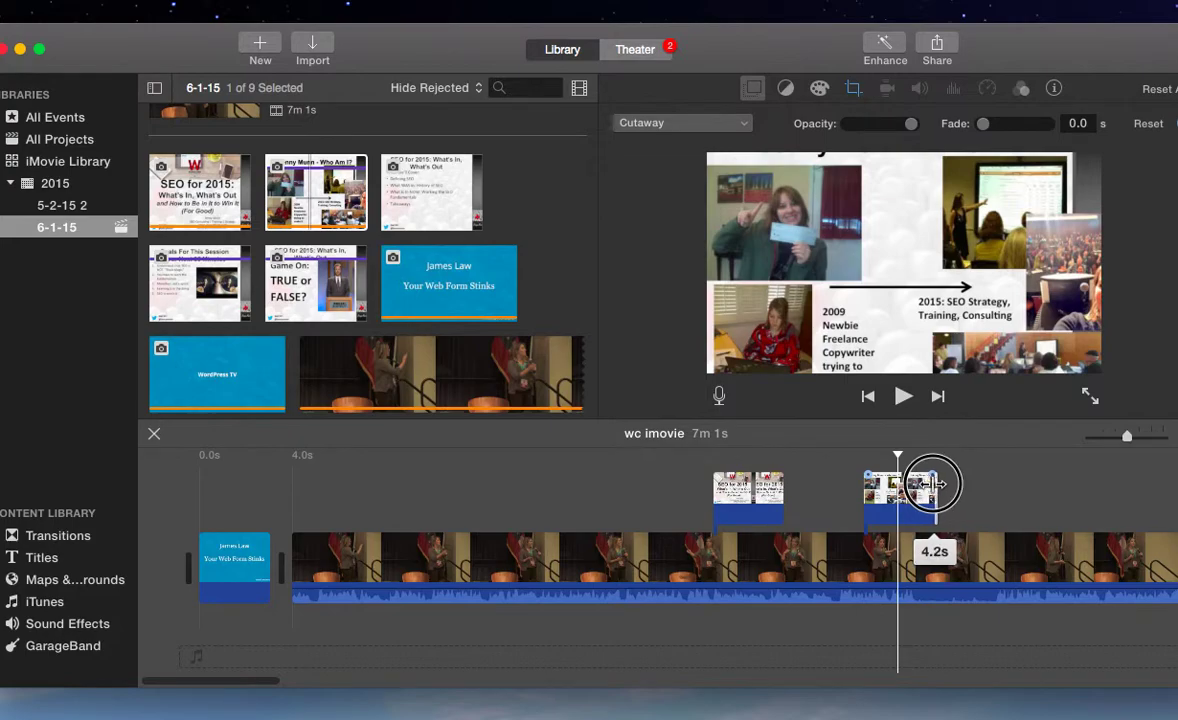
drag(932, 483, 963, 481)
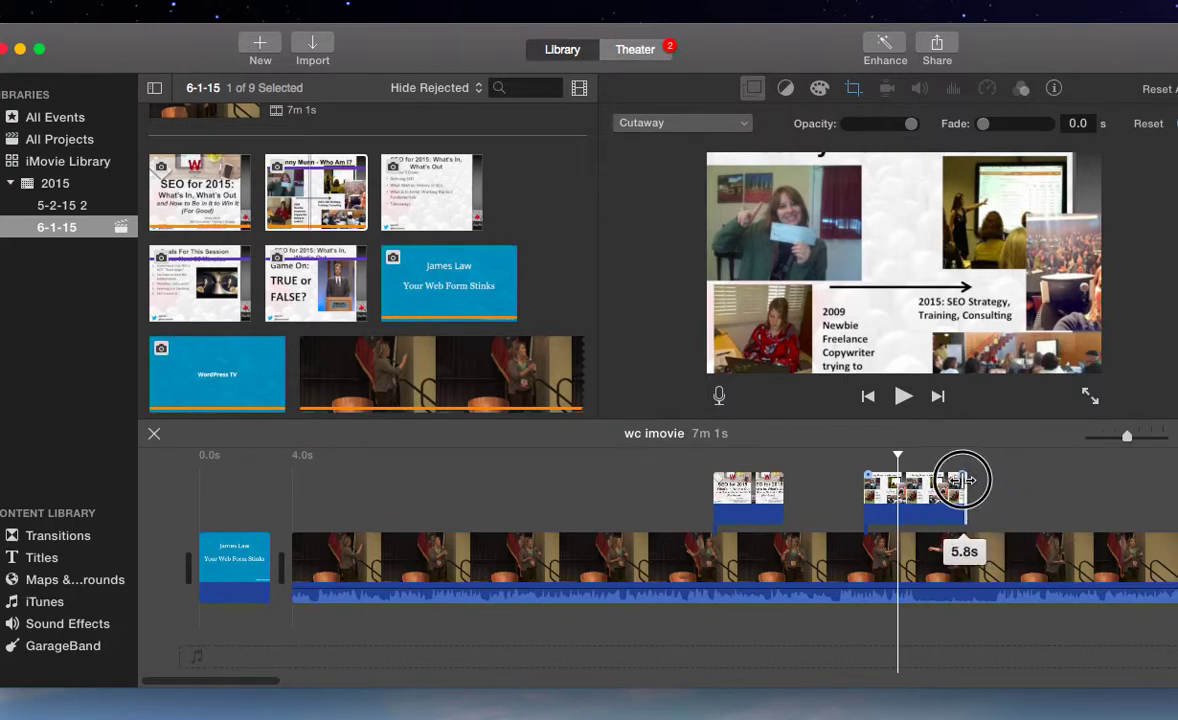